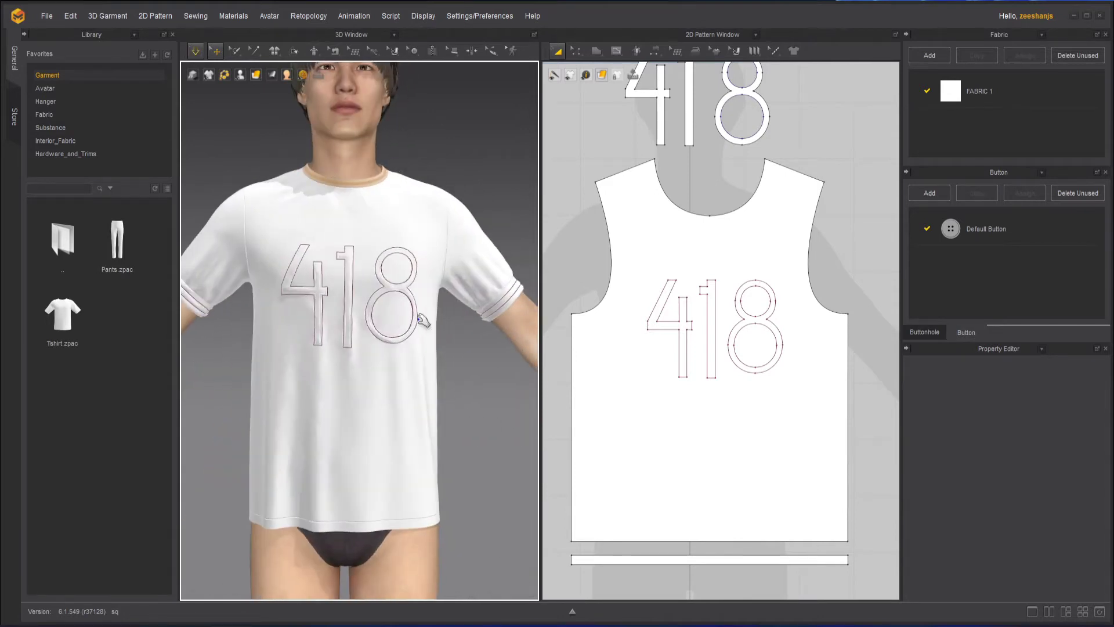
Stop the running simulation of the T-shirt.
scroll(475, 413, up, 3)
key(q)
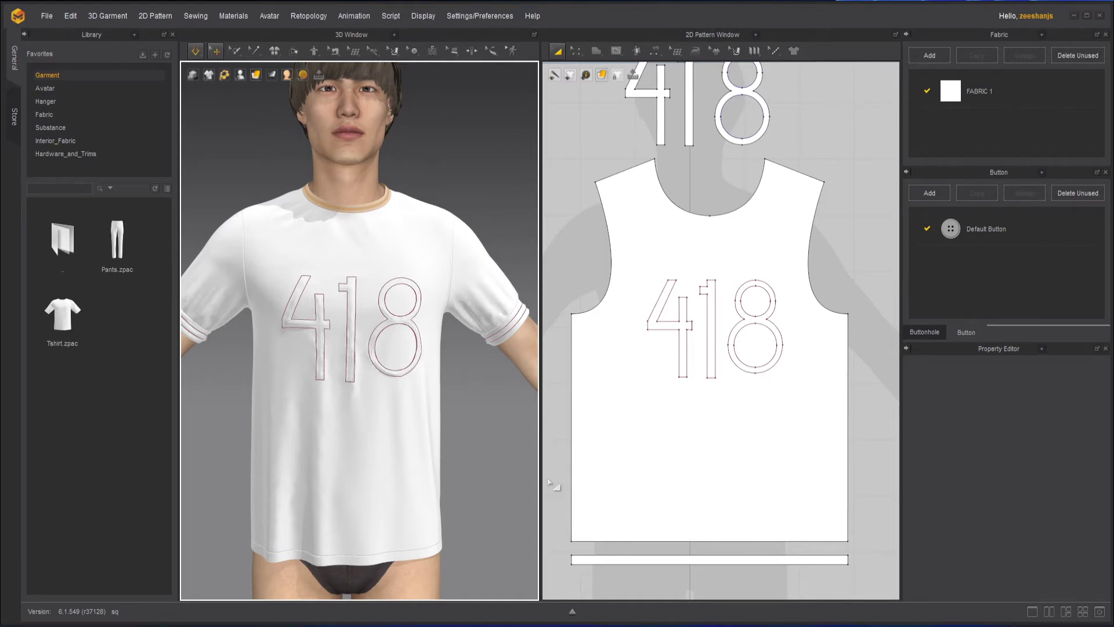
right_drag(442, 497, 508, 474)
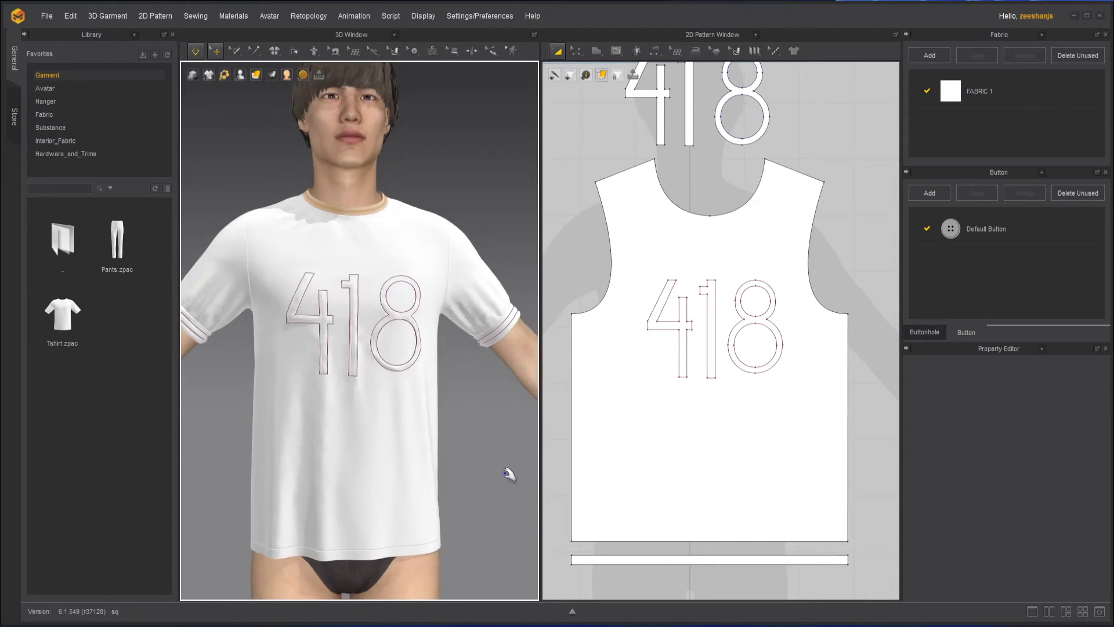
click(197, 48)
Tack together two horizontally spaced points at mid-back height on the T-shirt's back using the Tack tool.
right_drag(474, 373, 267, 386)
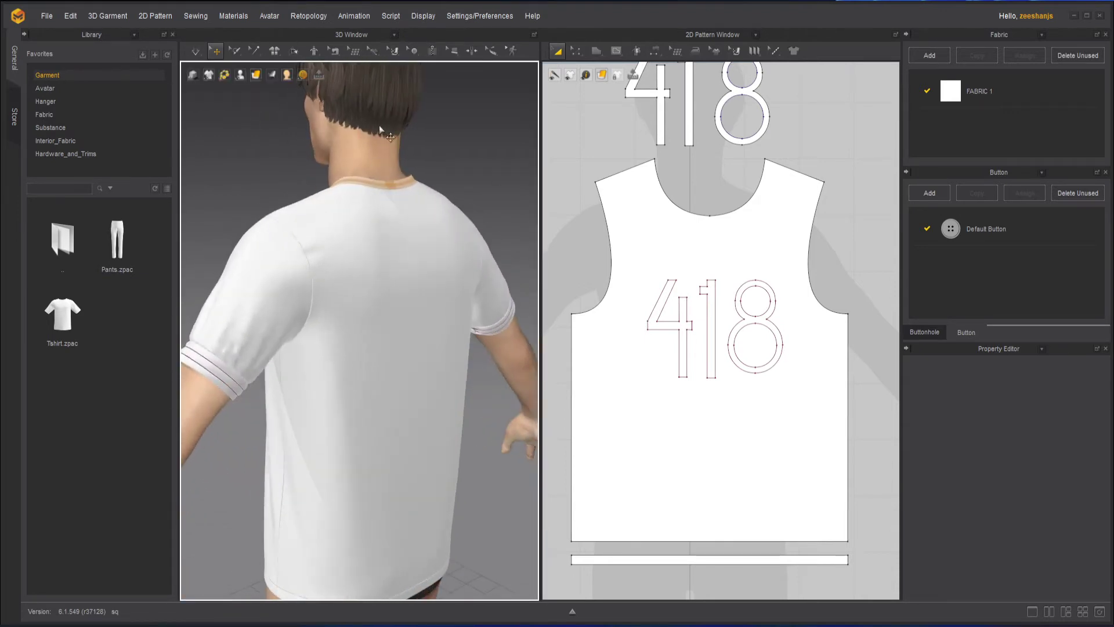
click(355, 52)
mouse_move(380, 50)
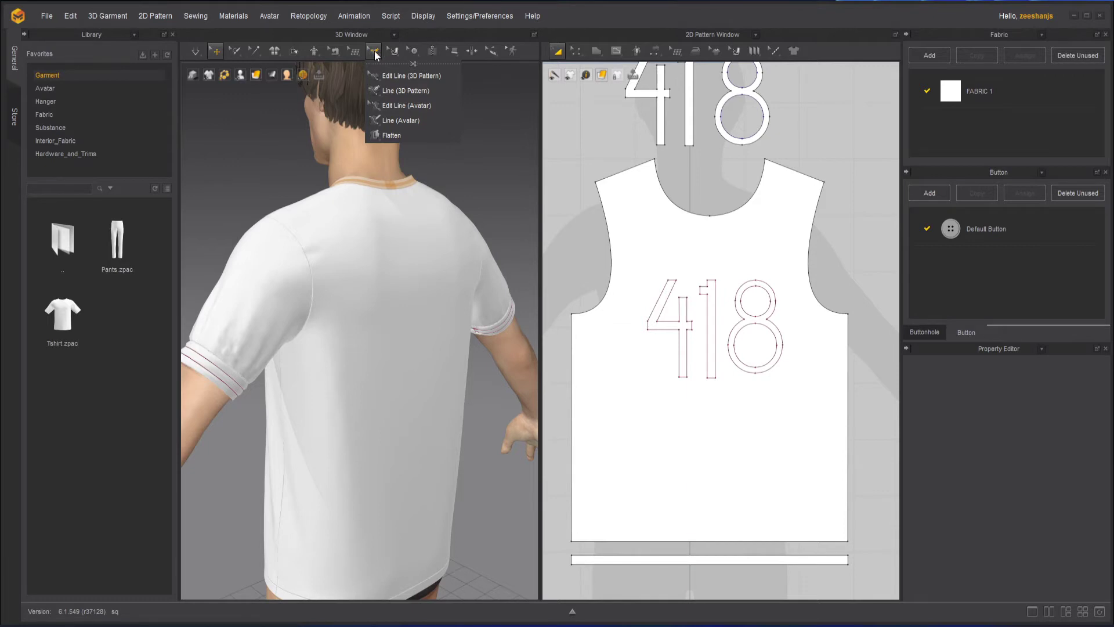
mouse_move(255, 55)
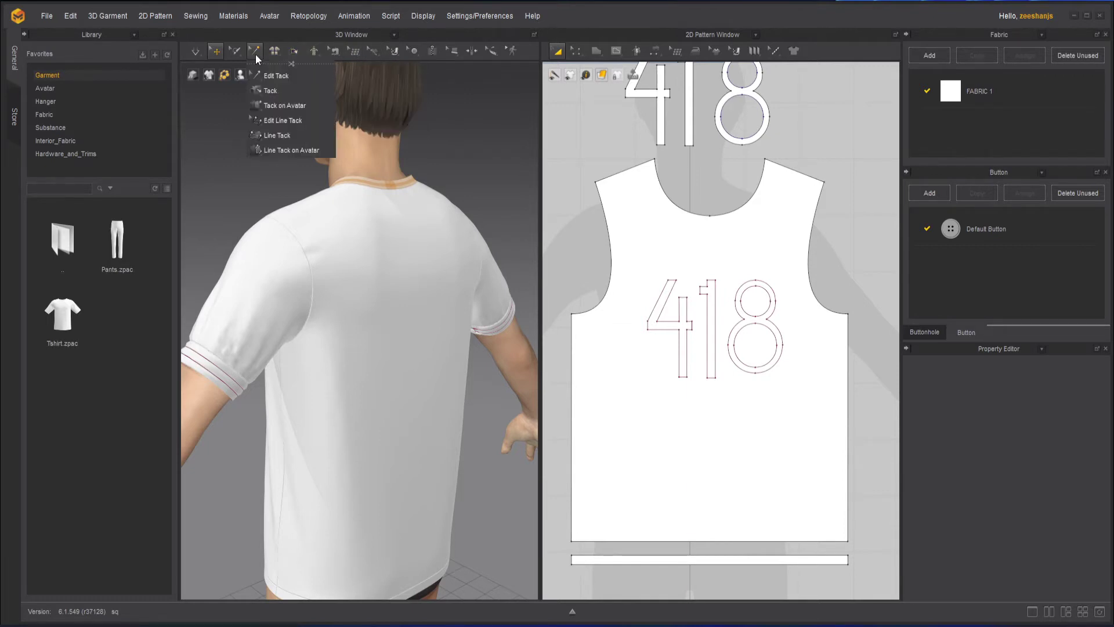
click(280, 91)
right_drag(404, 390, 355, 397)
click(346, 401)
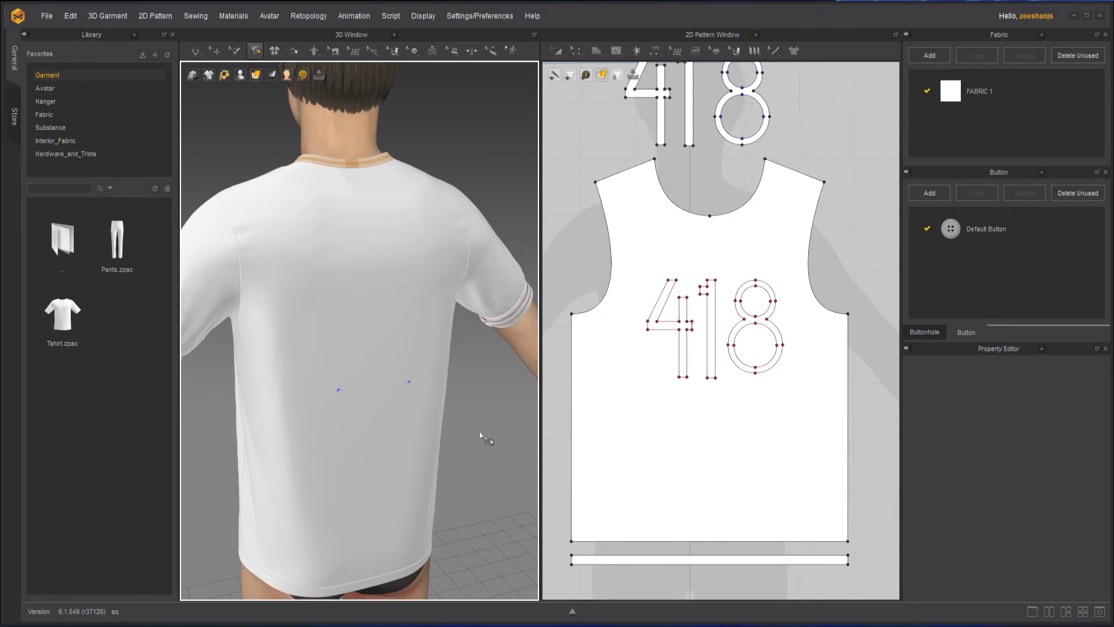
key(space)
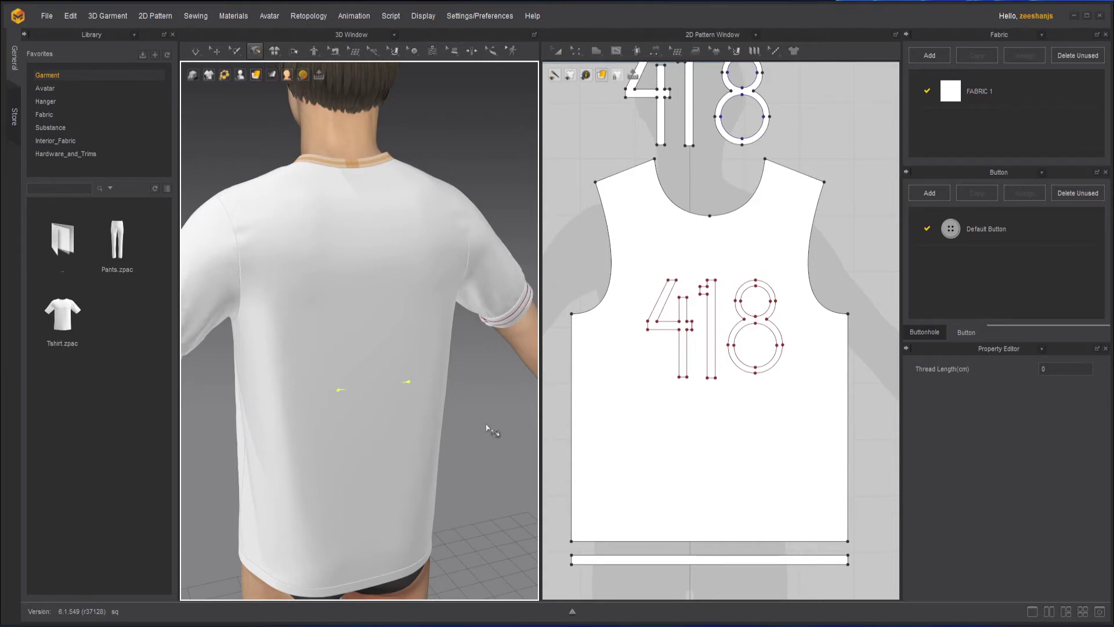
Simulate the garment with the back tack in place and inspect the folds around the tacked point.
click(196, 52)
click(196, 54)
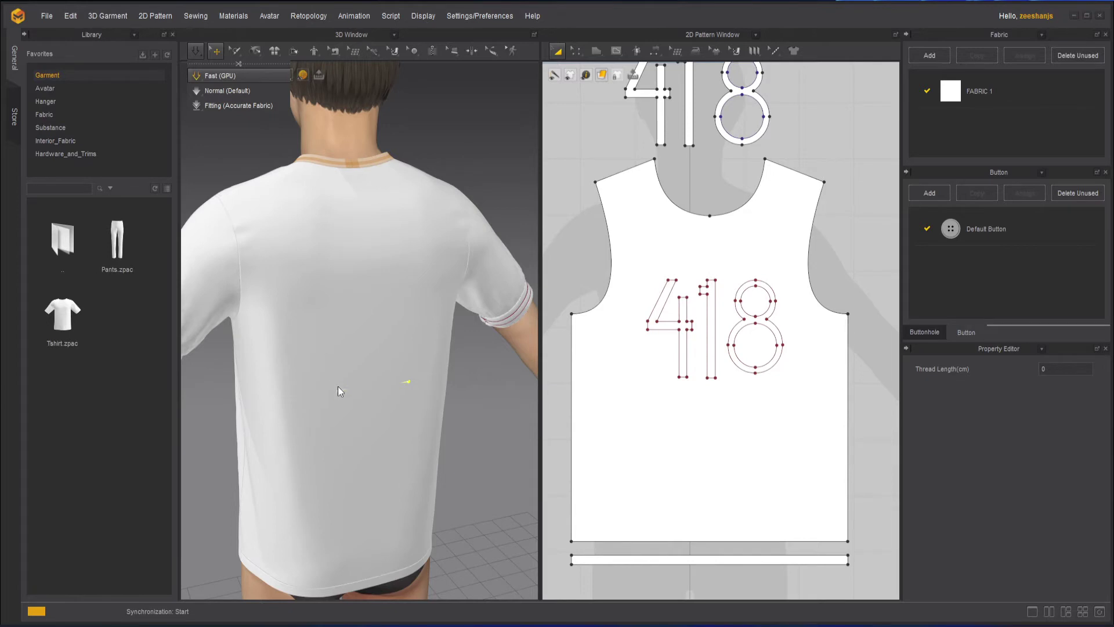
click(514, 467)
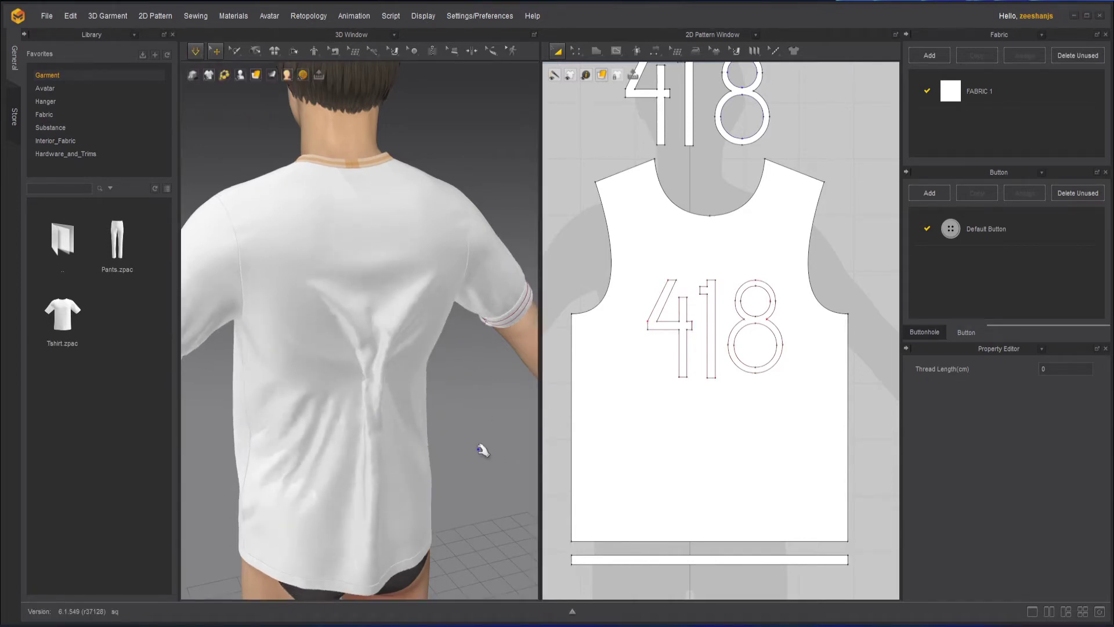
mouse_move(219, 435)
right_down()
mouse_move(468, 435)
mouse_move(174, 425)
mouse_move(199, 427)
right_up()
scroll(386, 382, up, 3)
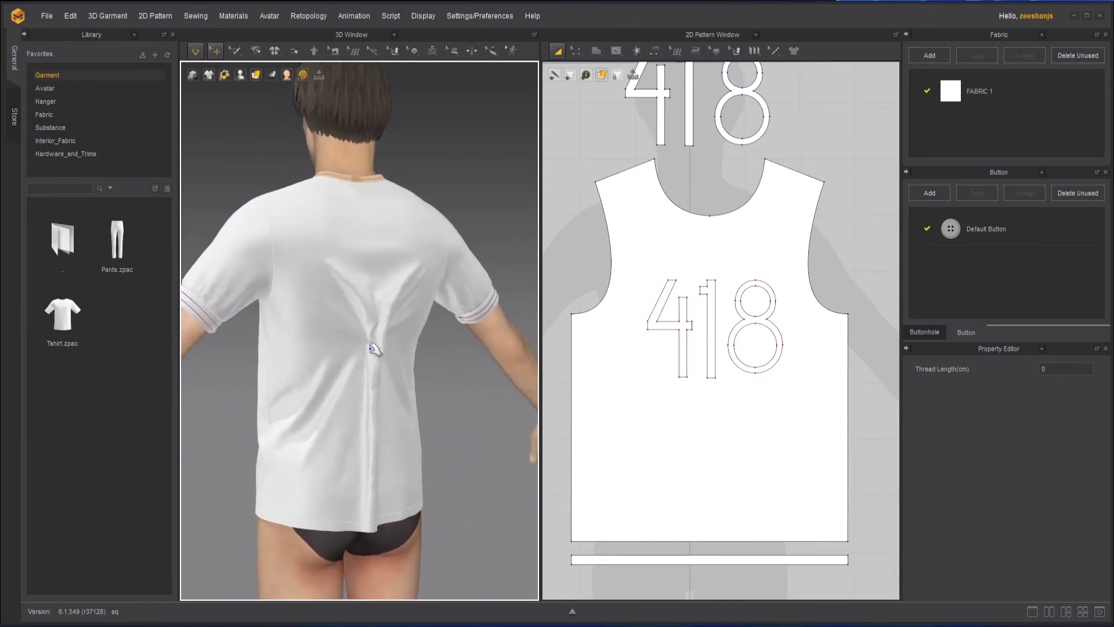
scroll(411, 345, up, 3)
scroll(411, 345, up, 2)
mouse_move(393, 405)
right_down()
mouse_move(408, 402)
mouse_move(326, 401)
mouse_move(389, 400)
right_up()
key(space)
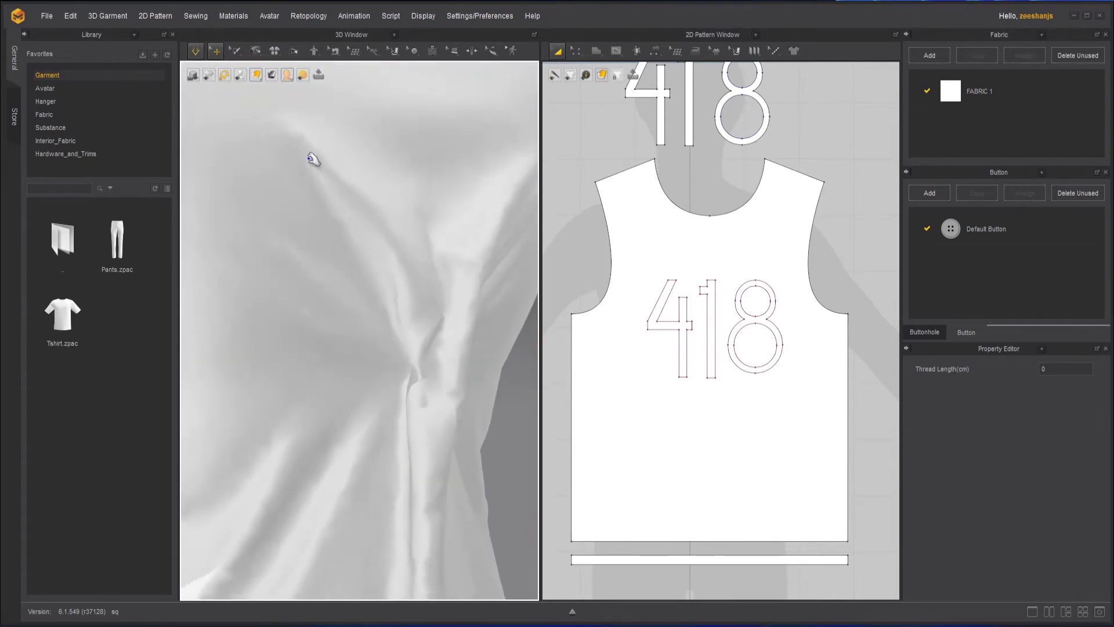
Stop the simulation and delete the tack on the T-shirt's back using Edit Tack.
click(197, 52)
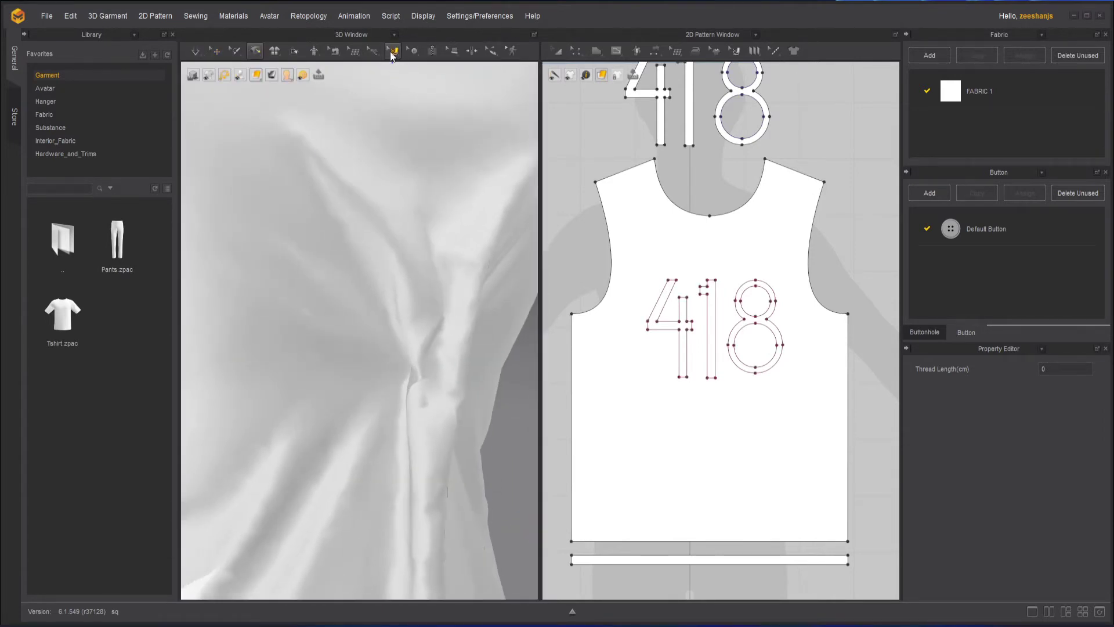
click(374, 52)
mouse_move(335, 51)
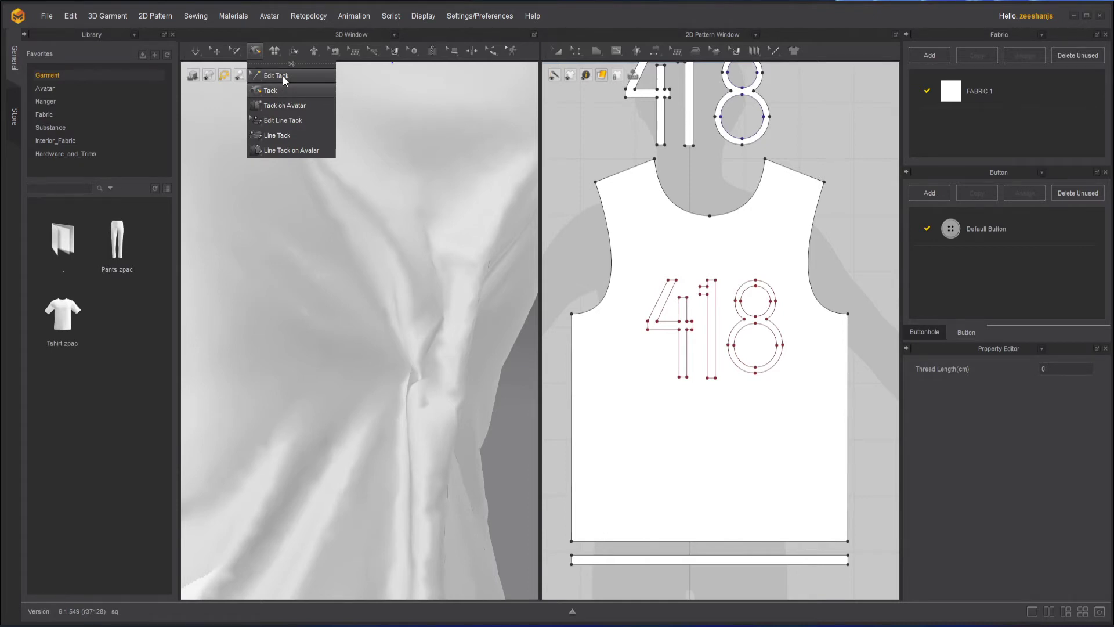
click(284, 76)
click(418, 370)
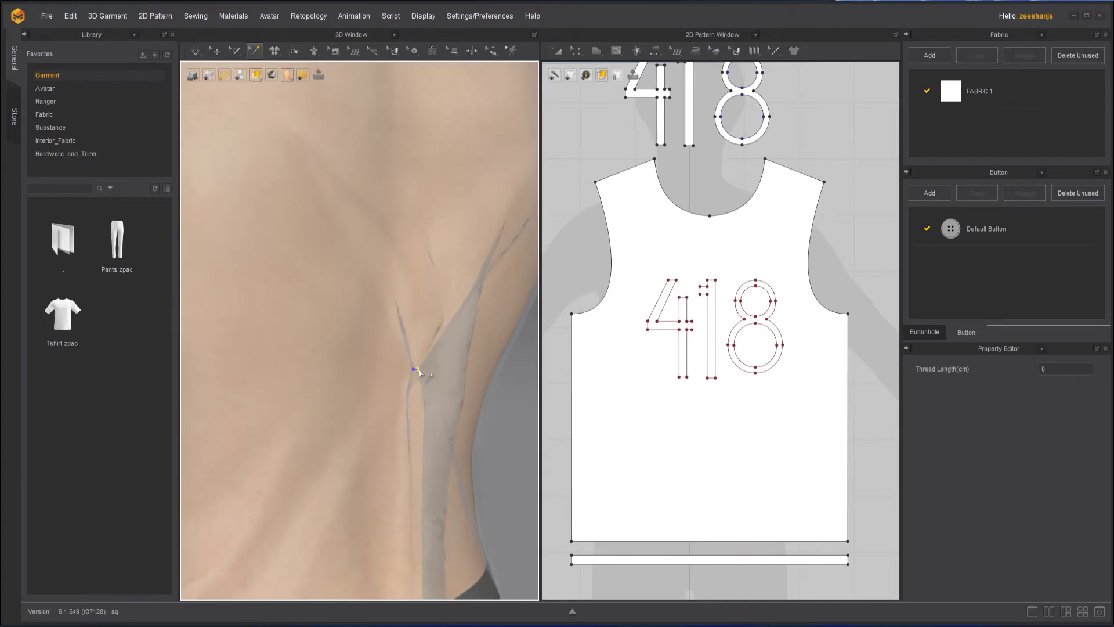
key(Delete)
Simulate the garment again to relax the T-shirt's back.
click(195, 50)
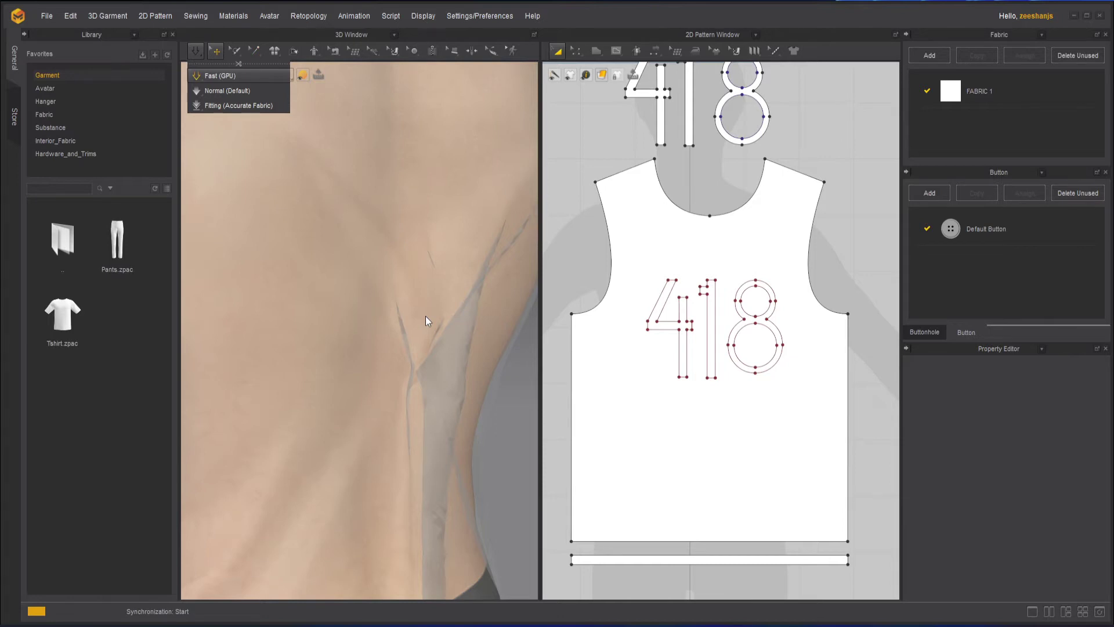
key(space)
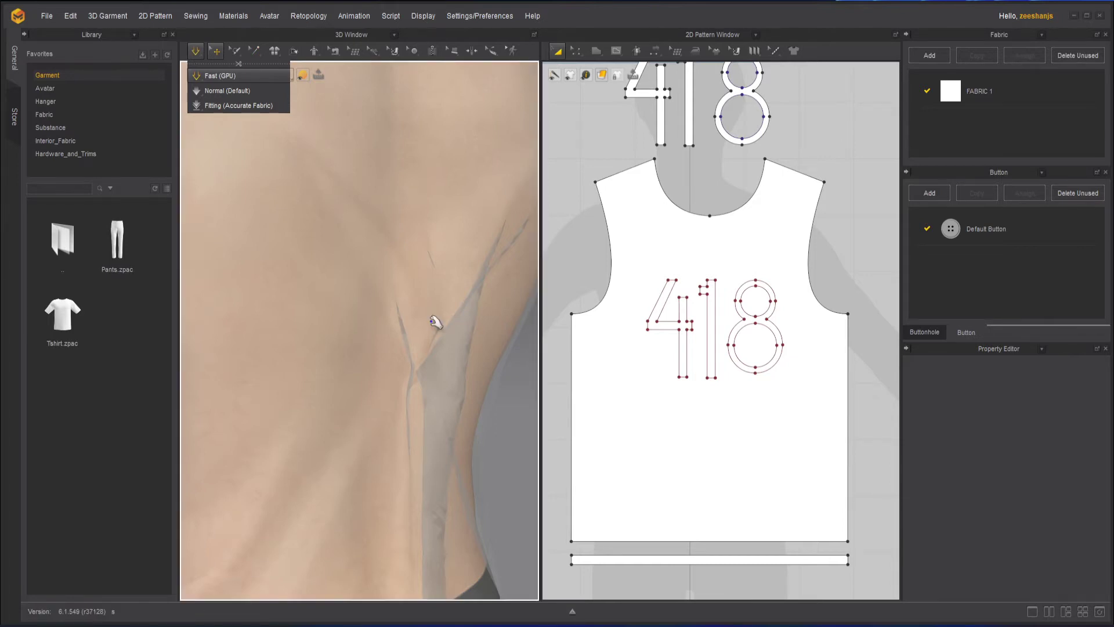
scroll(404, 337, down, 6)
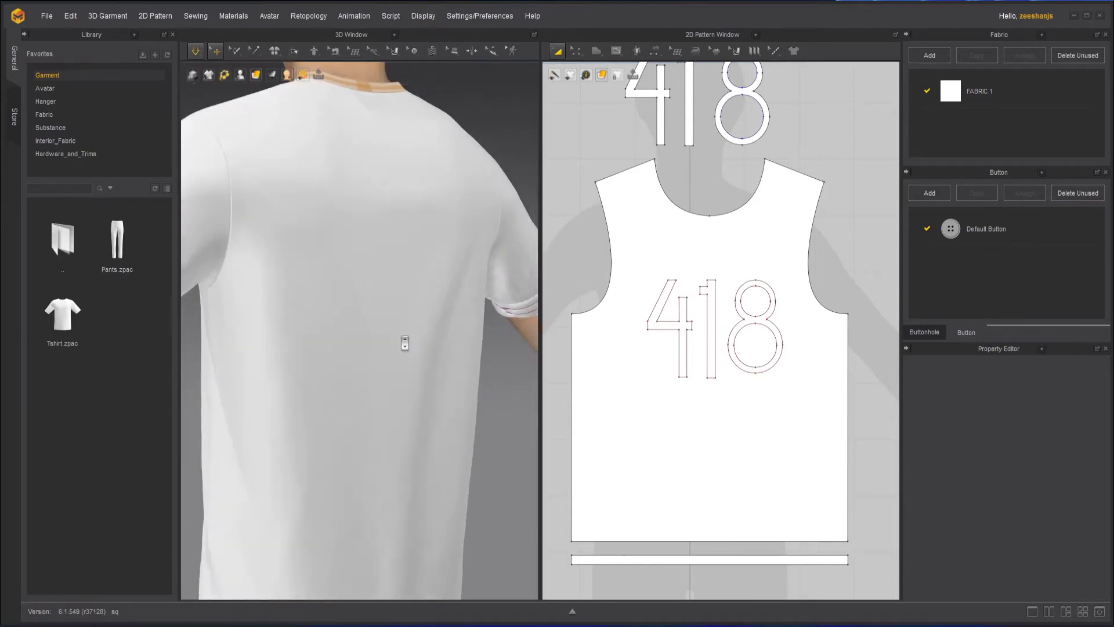
Use Tack on Avatar to attach the T-shirt's front hem to the avatar's left thigh, near the outer side.
click(256, 51)
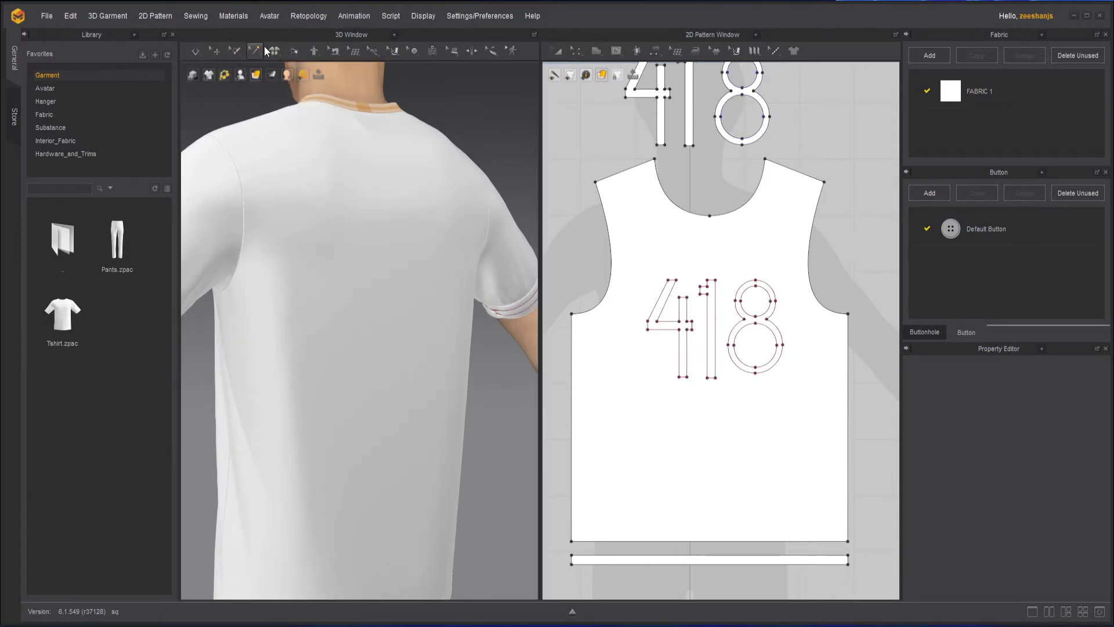
click(255, 51)
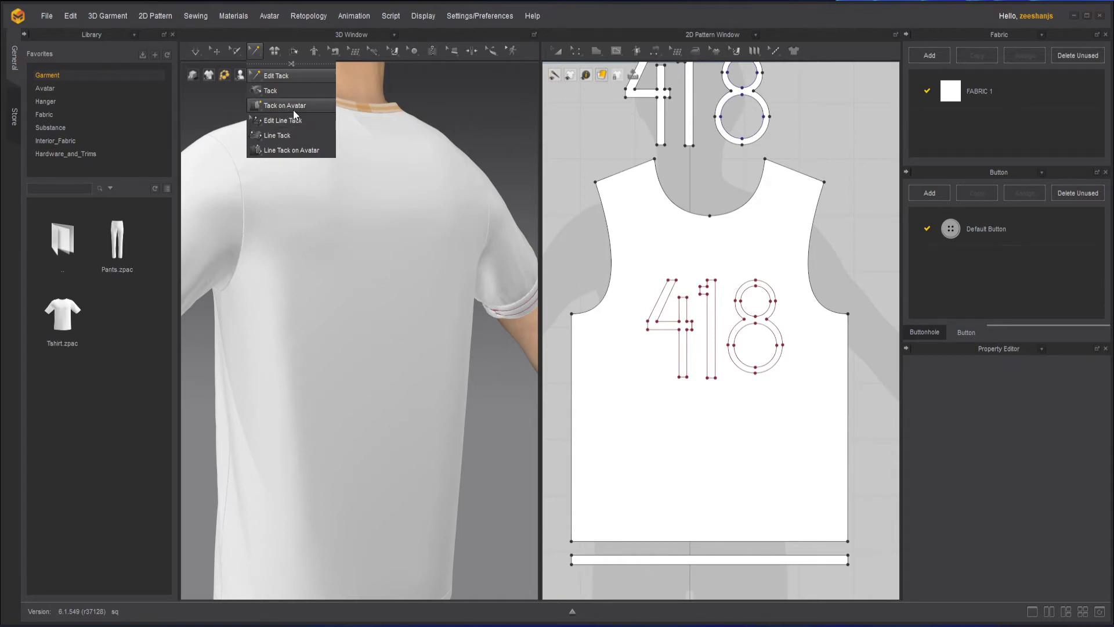
click(294, 109)
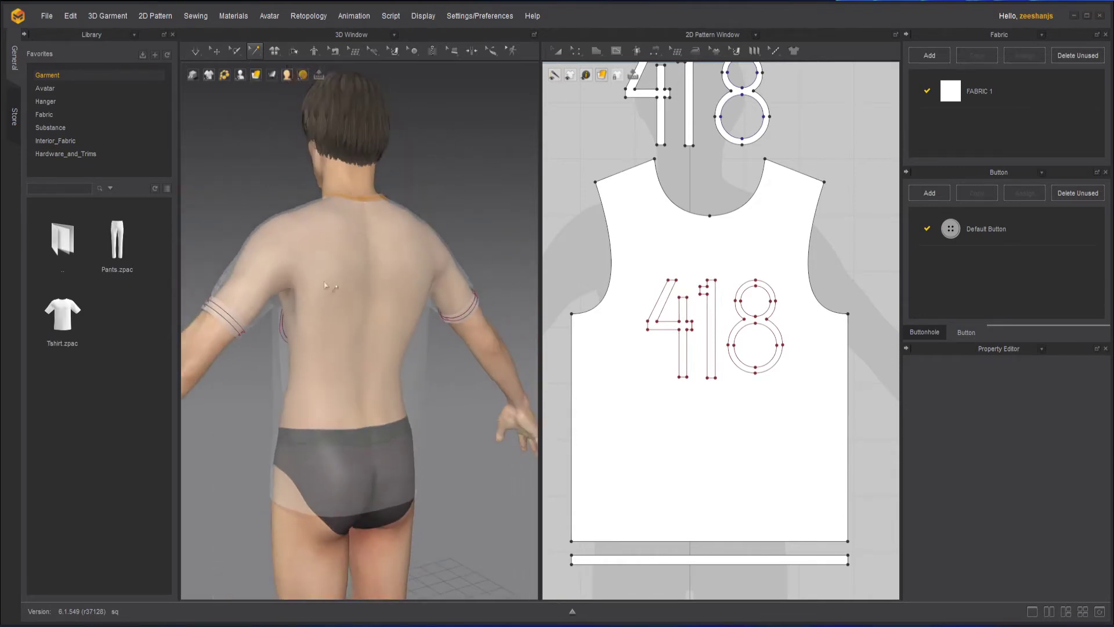
right_drag(267, 279, 305, 162)
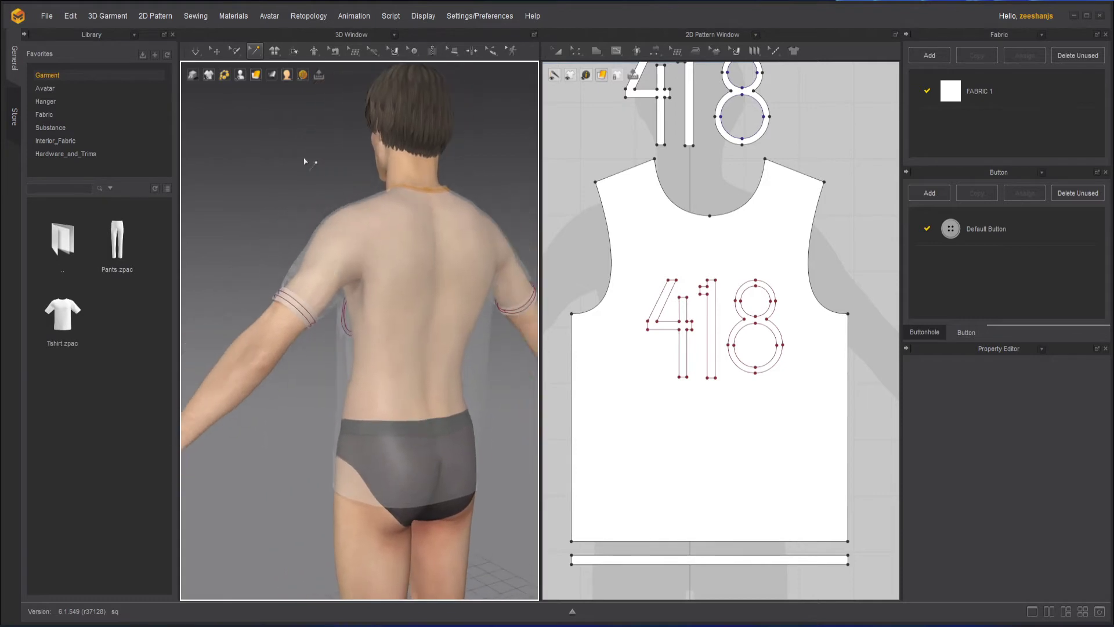
click(256, 52)
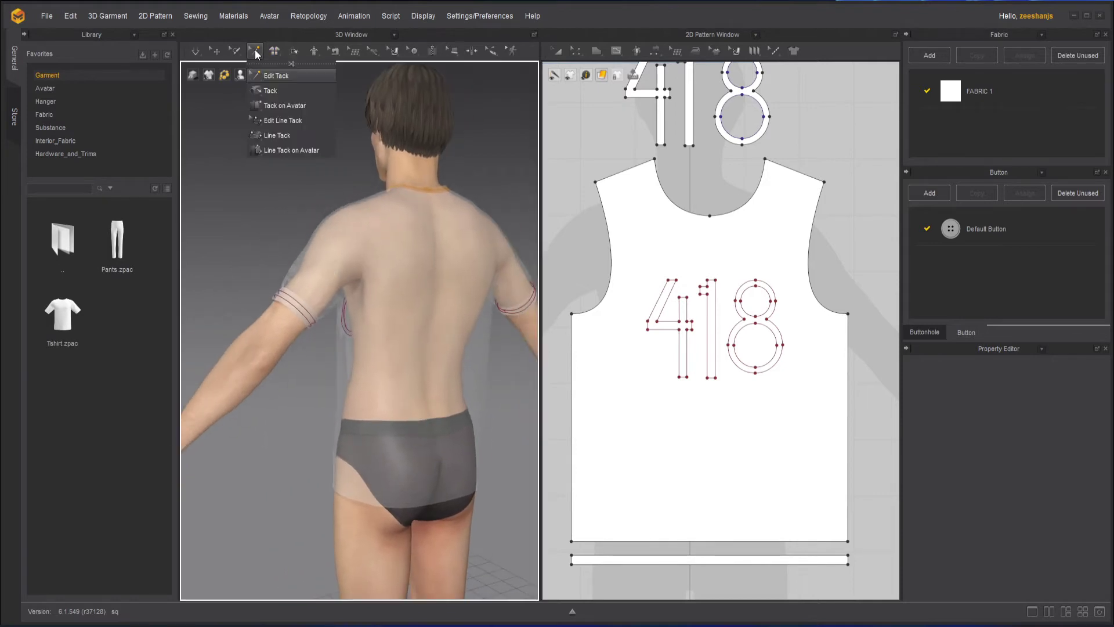
click(305, 105)
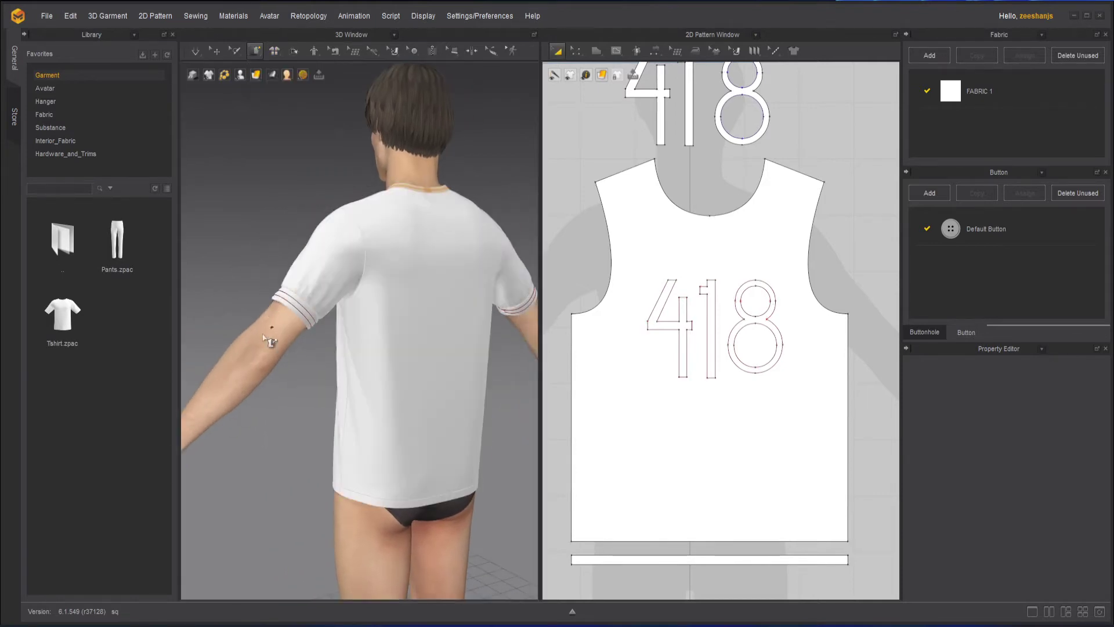
middle_drag(378, 397, 386, 265)
scroll(435, 313, up, 2)
scroll(392, 319, down, 2)
middle_drag(386, 201, 386, 341)
right_drag(366, 369, 522, 374)
scroll(423, 372, down, 3)
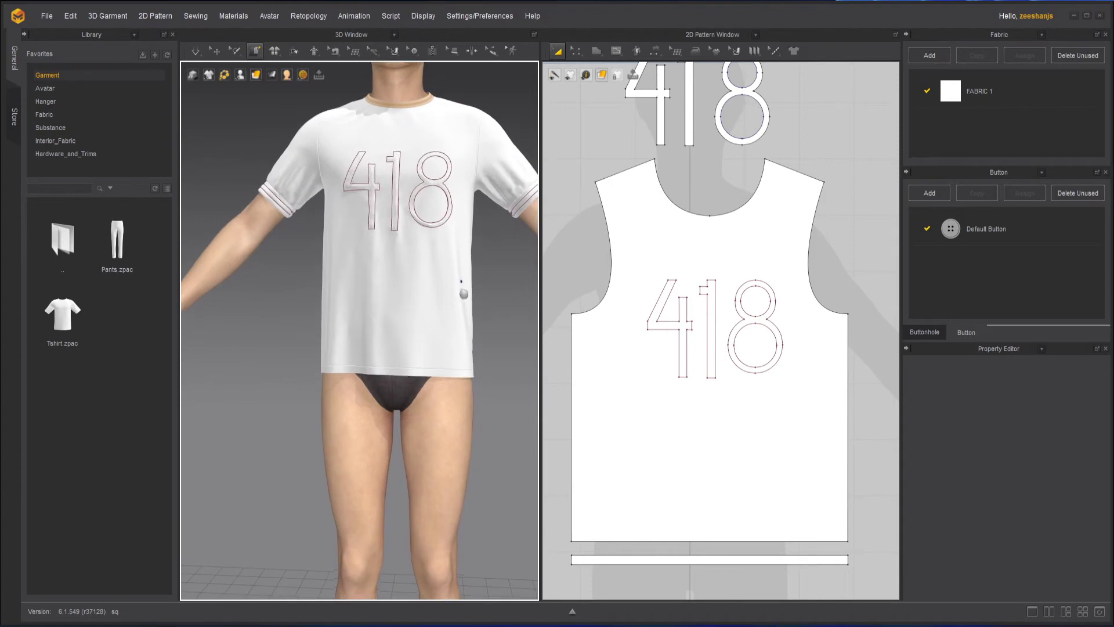
middle_drag(431, 340, 367, 319)
right_drag(367, 319, 394, 331)
scroll(403, 340, down, 2)
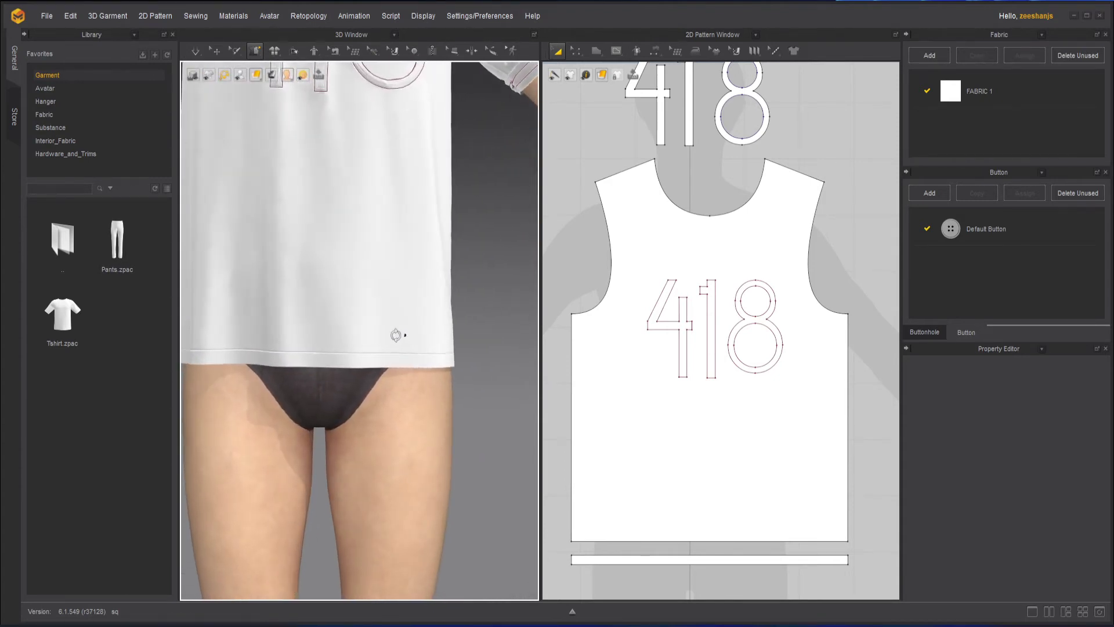
click(428, 361)
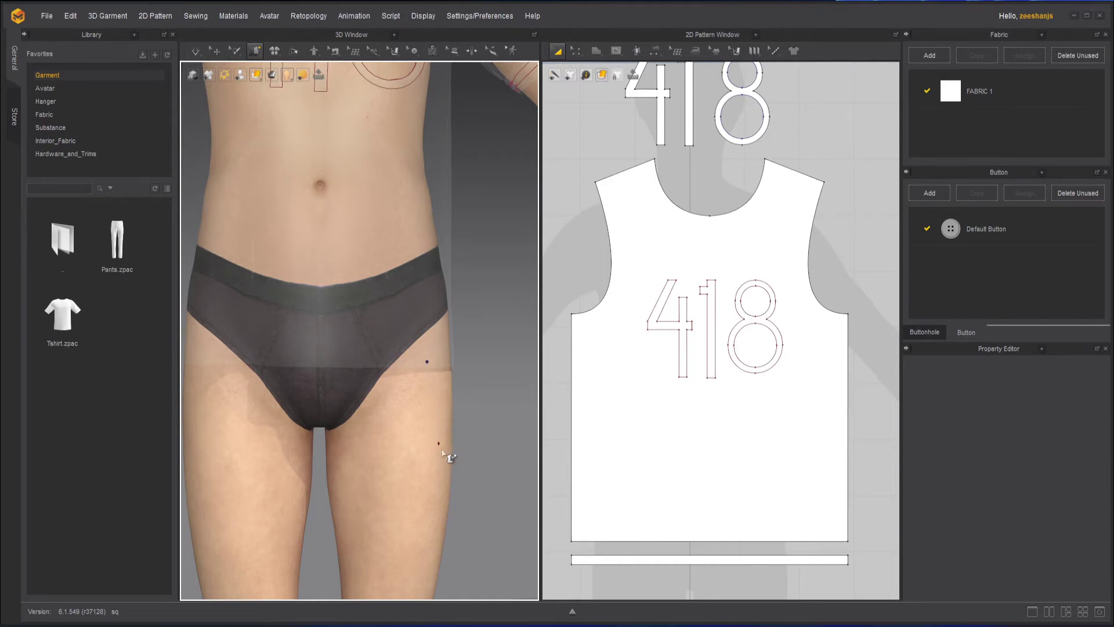
click(442, 451)
Tack the other side of the T-shirt's front hem to the avatar's right thigh.
right_drag(314, 466, 339, 450)
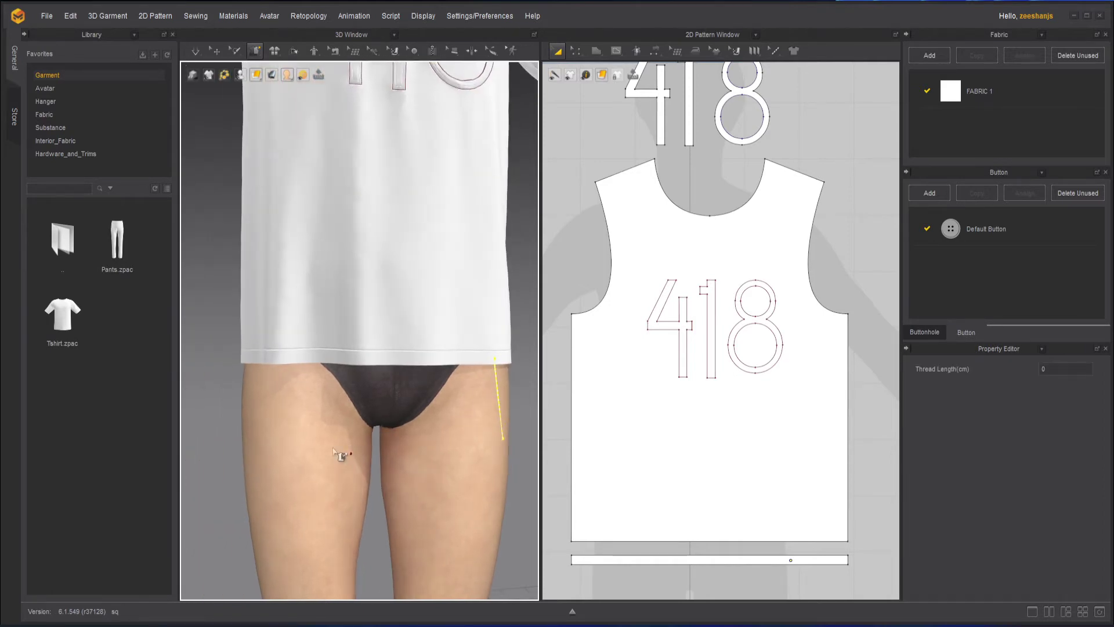
click(284, 356)
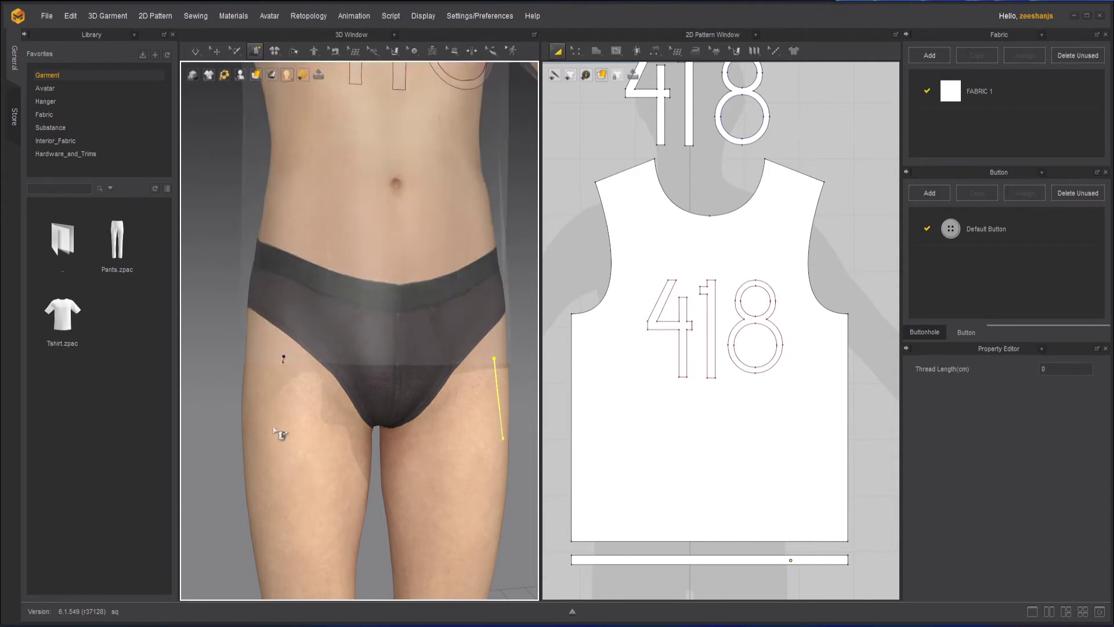
double_click(265, 469)
Tack two points of the T-shirt's back hem to the backs of the avatar's left and right thighs.
scroll(326, 459, down, 3)
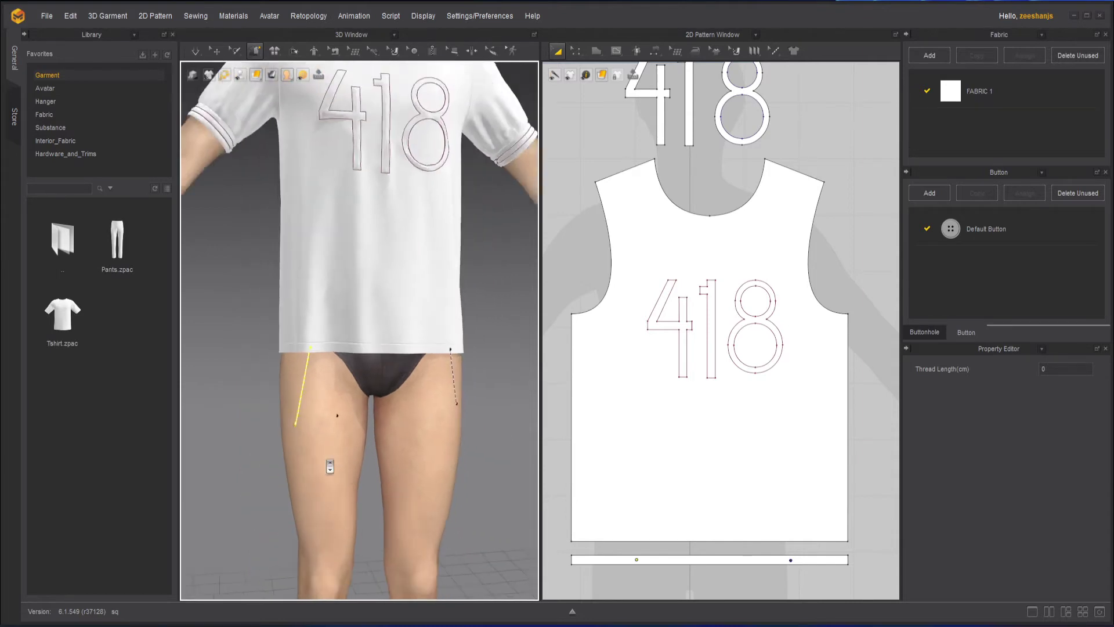
right_drag(328, 467, 351, 469)
middle_drag(403, 451, 394, 486)
right_drag(244, 475, 450, 448)
click(345, 386)
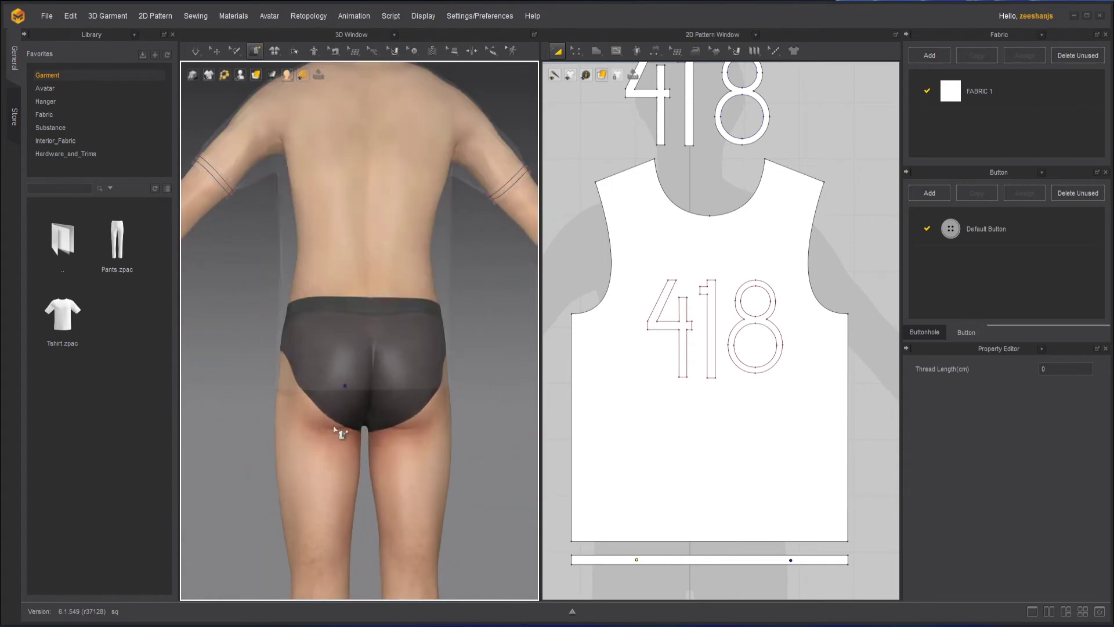
double_click(302, 468)
click(400, 387)
double_click(426, 464)
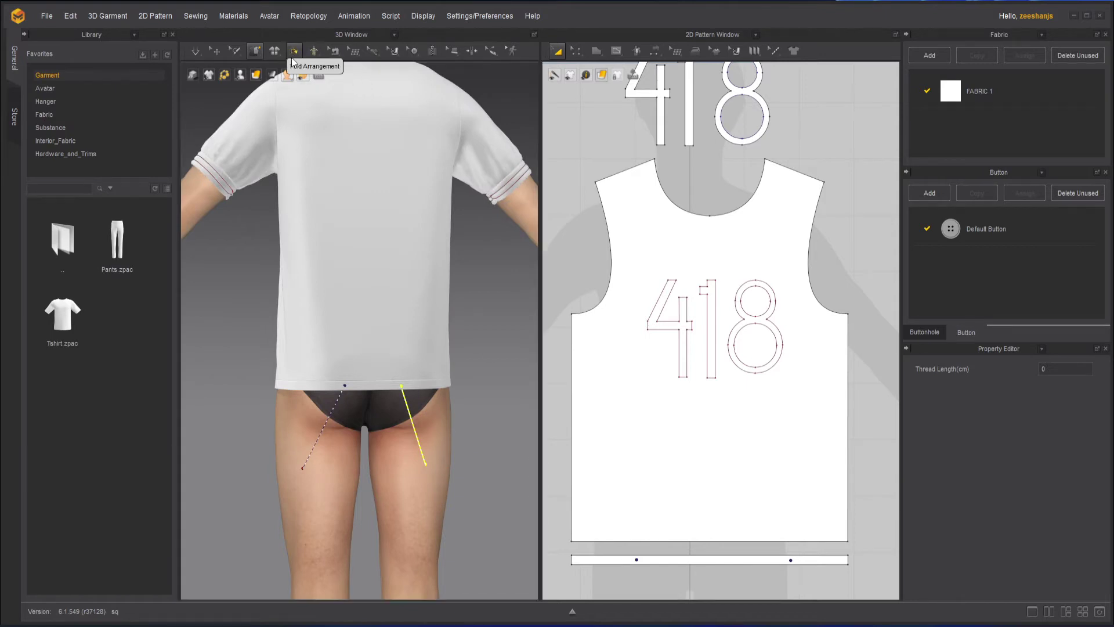
Simulate the garment with the four hem tacks attached to the avatar's thighs.
click(252, 51)
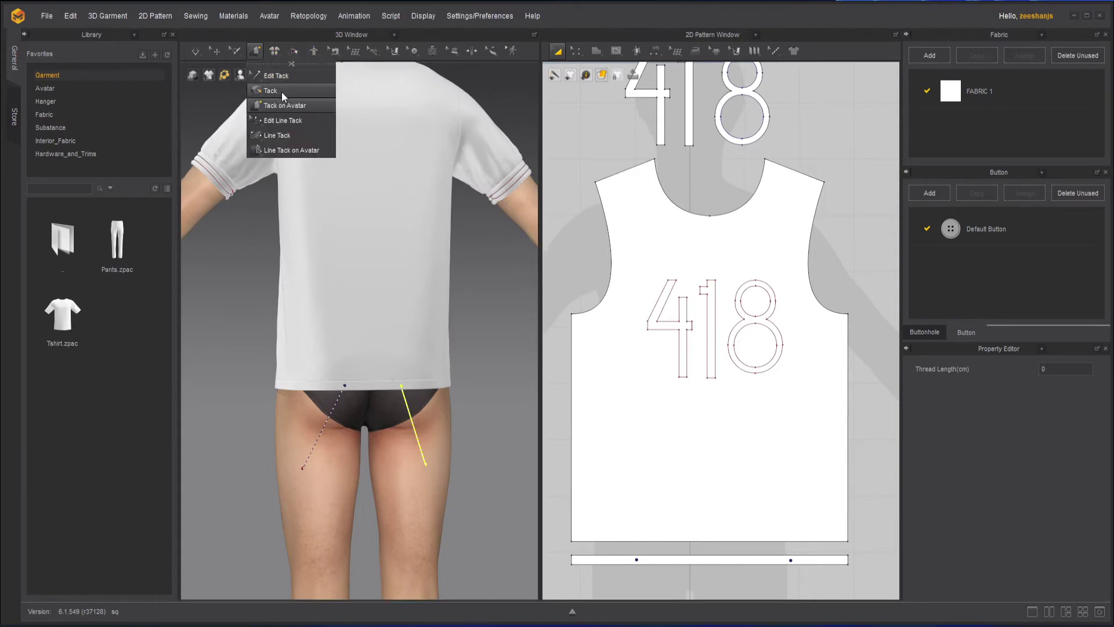
click(338, 211)
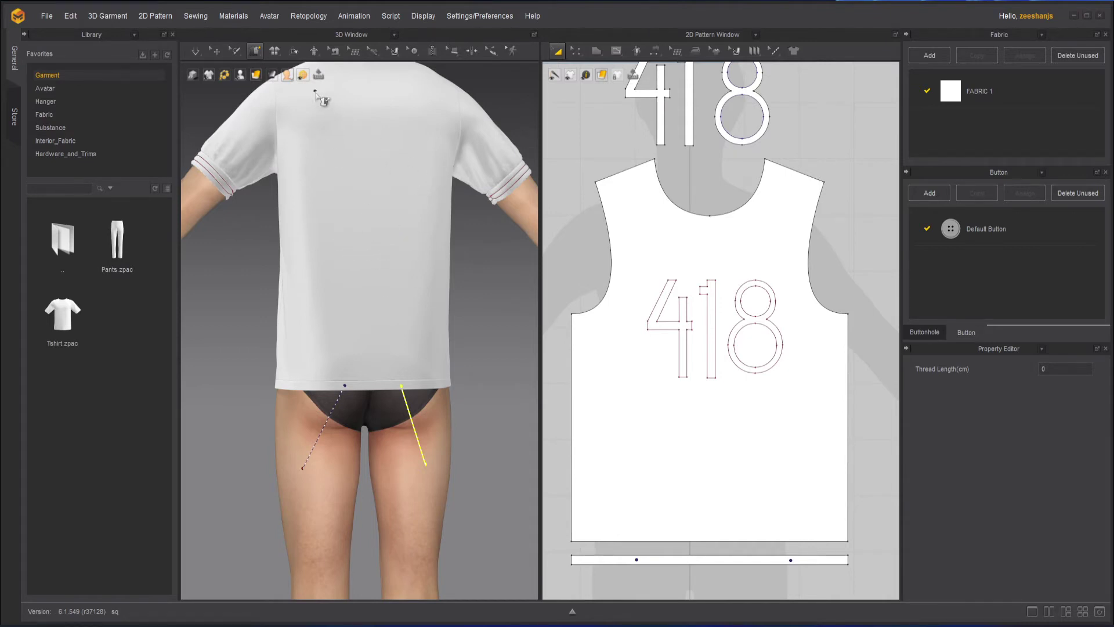
right_drag(282, 380, 477, 360)
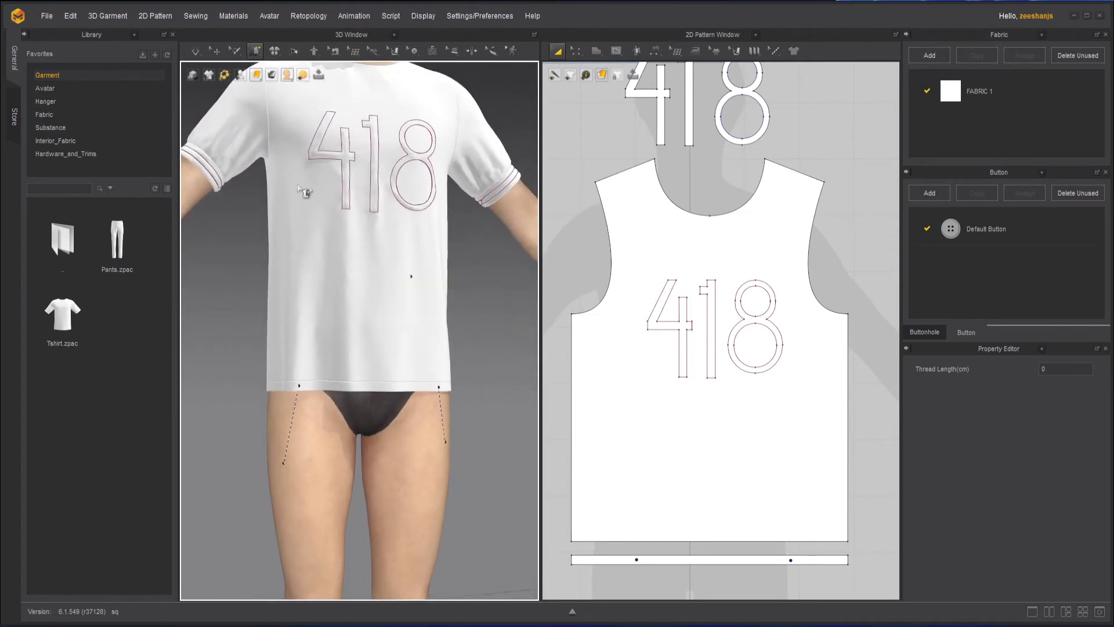
click(195, 50)
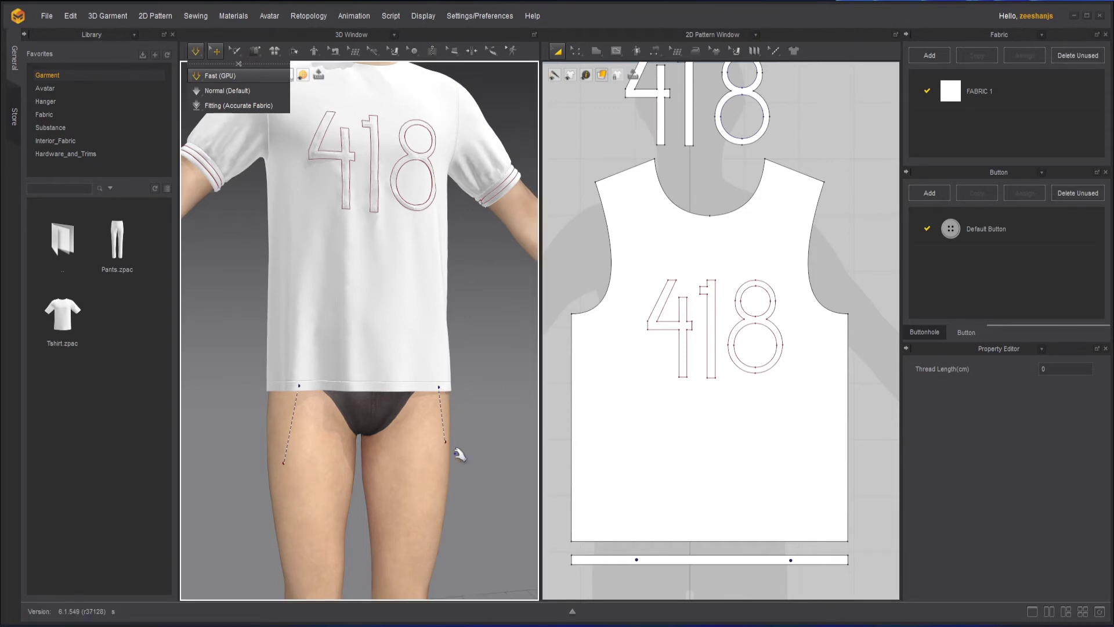
Run the simulation with the thigh tacks and check the pulled hem from several angles around the avatar.
key(space)
mouse_move(259, 485)
right_down()
mouse_move(517, 475)
mouse_move(246, 483)
right_up()
key(space)
scroll(402, 346, down, 4)
right_drag(419, 344, 429, 371)
scroll(430, 370, up, 3)
right_drag(346, 411, 369, 399)
key(space)
scroll(378, 419, up, 1)
middle_drag(379, 419, 390, 363)
Use Edit Tack to delete the front and back tacks joining the T-shirt's hem to the avatar's thighs.
mouse_move(261, 68)
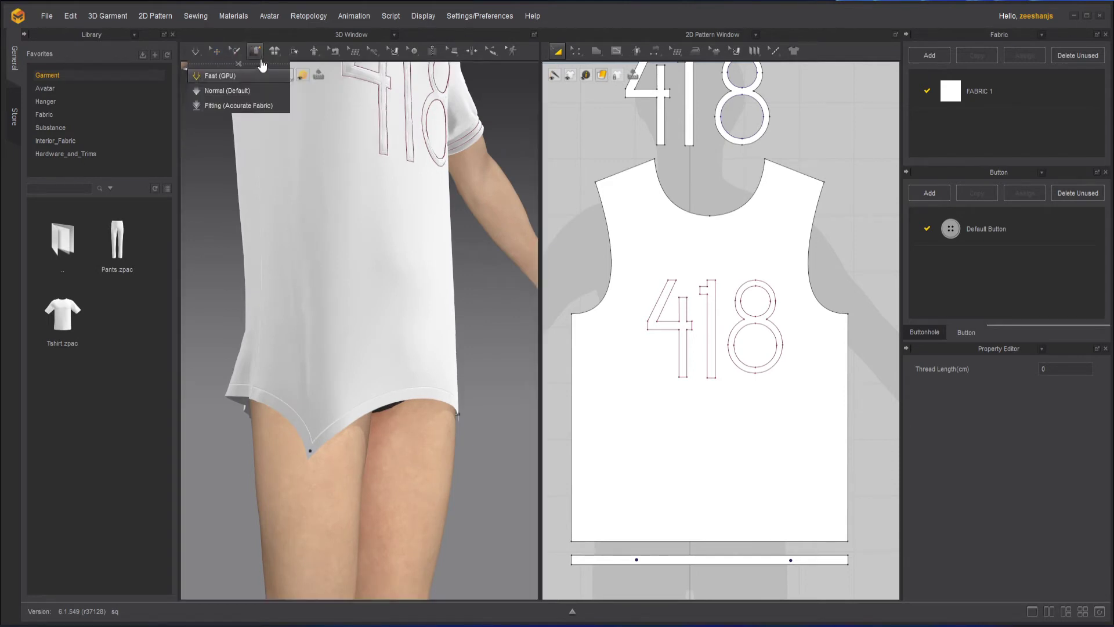
click(254, 51)
click(285, 76)
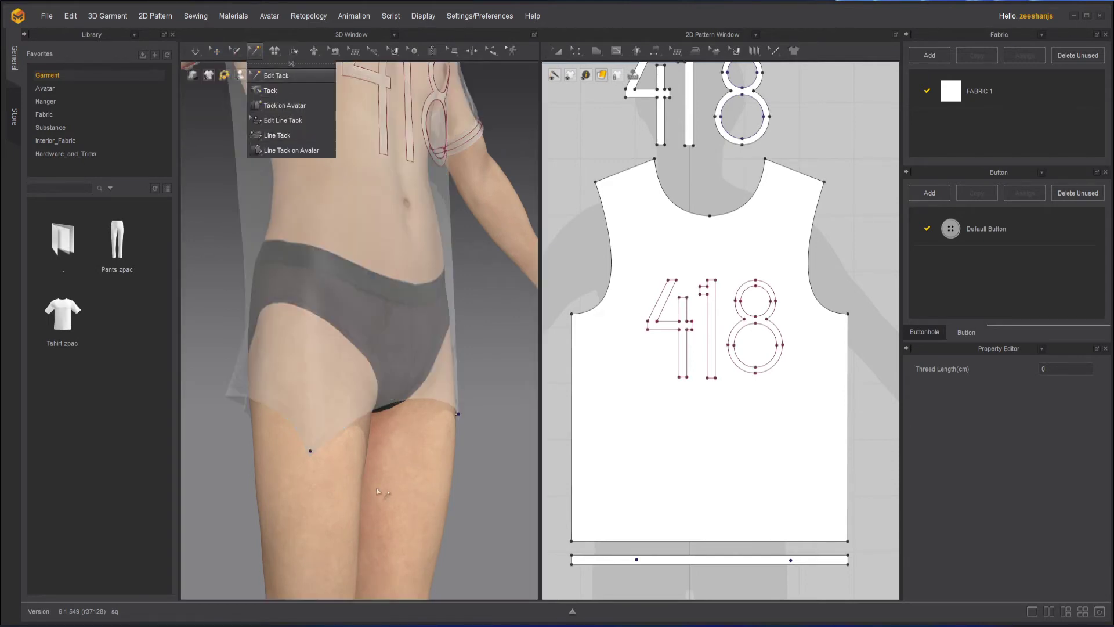
click(310, 451)
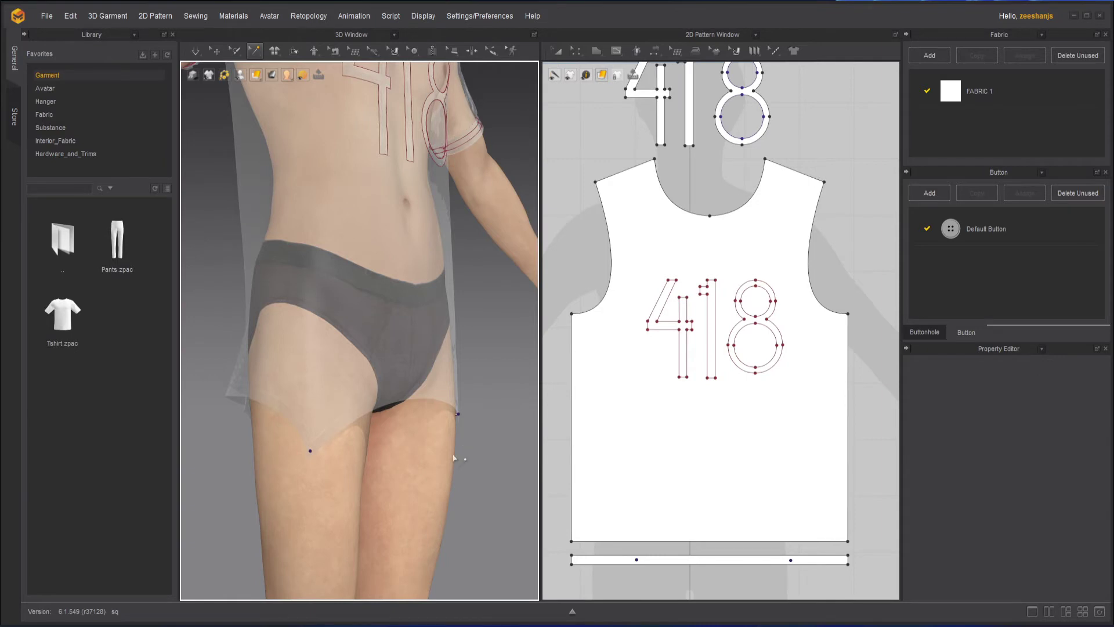
click(458, 415)
key(Delete)
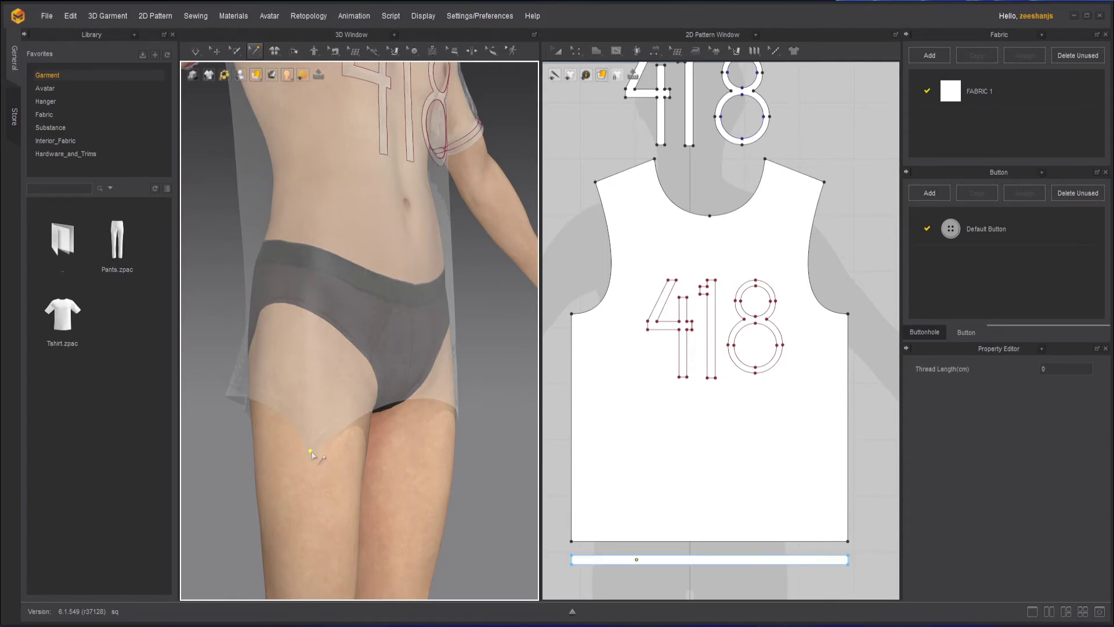
right_drag(303, 460, 445, 436)
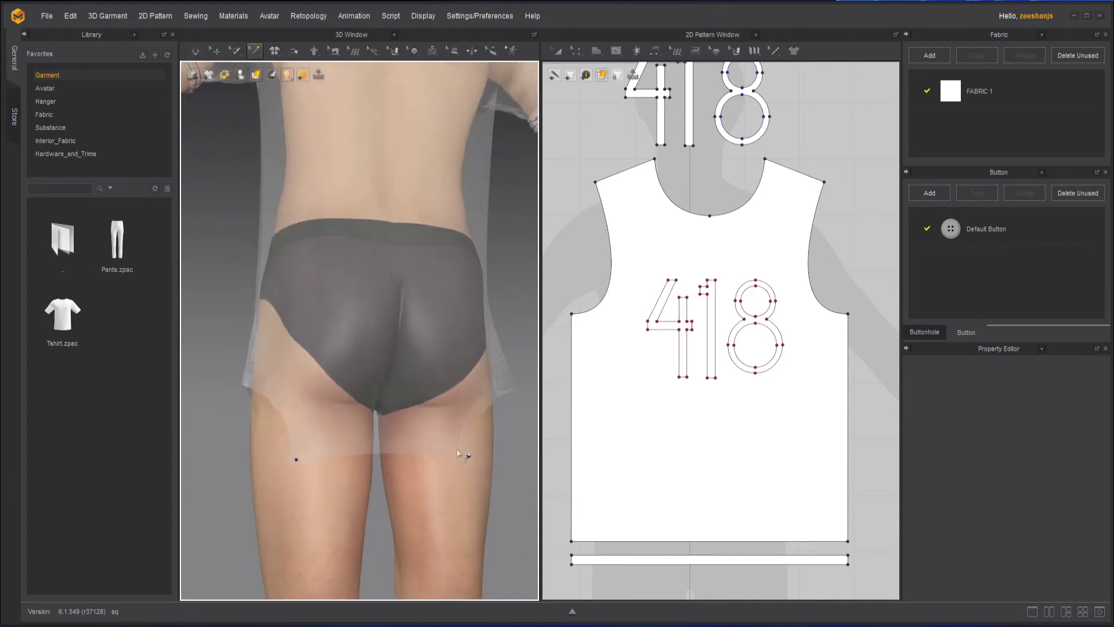
click(469, 457)
key(Delete)
Simulate the untacked T-shirt and tug its front hem to let the fabric settle on the avatar.
click(196, 52)
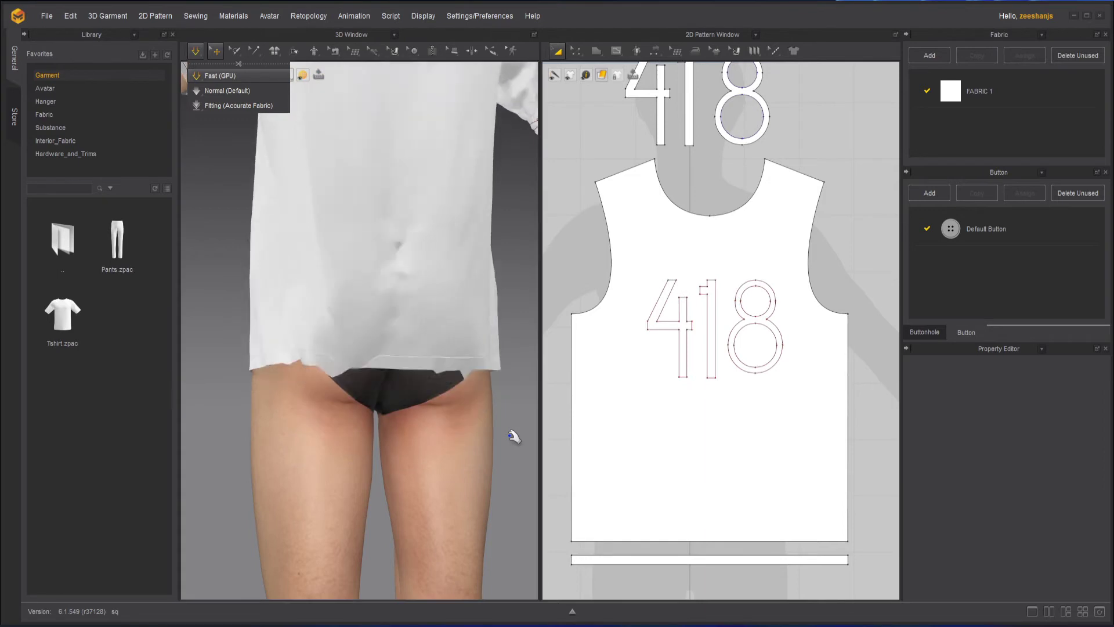
right_drag(510, 436, 255, 434)
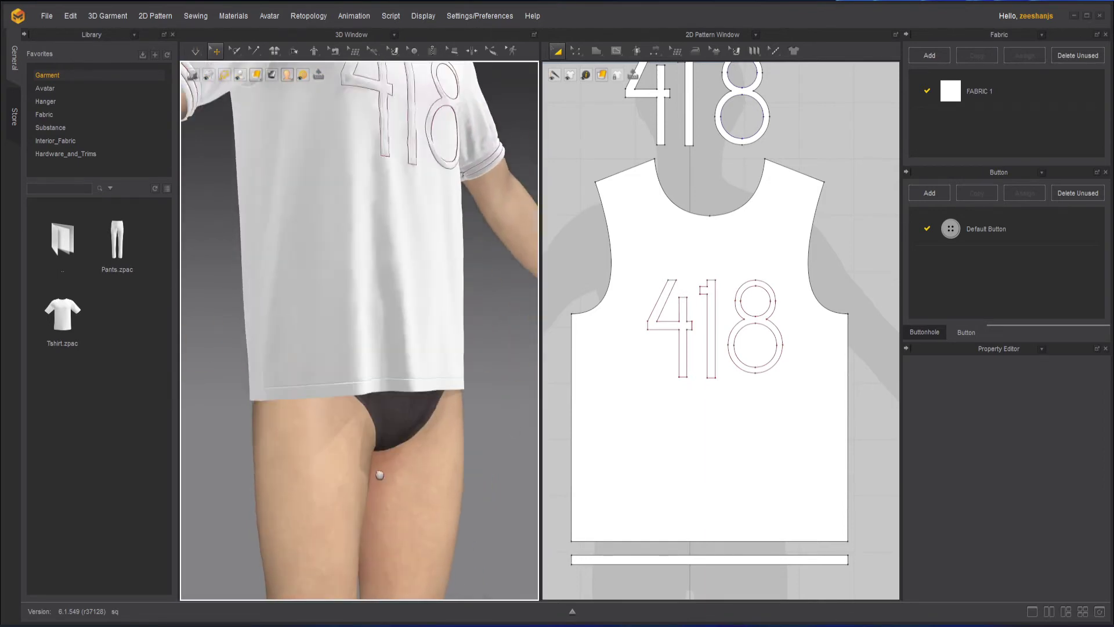
middle_drag(378, 473, 374, 609)
right_drag(394, 437, 335, 438)
key(space)
scroll(335, 438, down, 3)
click(340, 480)
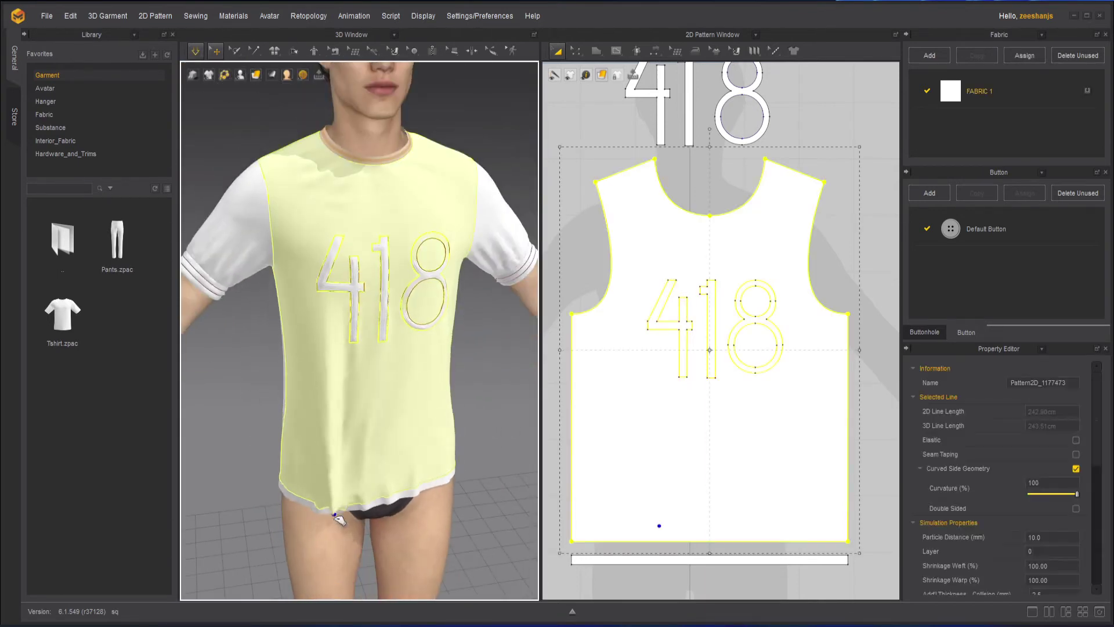
click(488, 410)
mouse_move(298, 394)
right_down()
mouse_move(514, 385)
mouse_move(297, 382)
right_up()
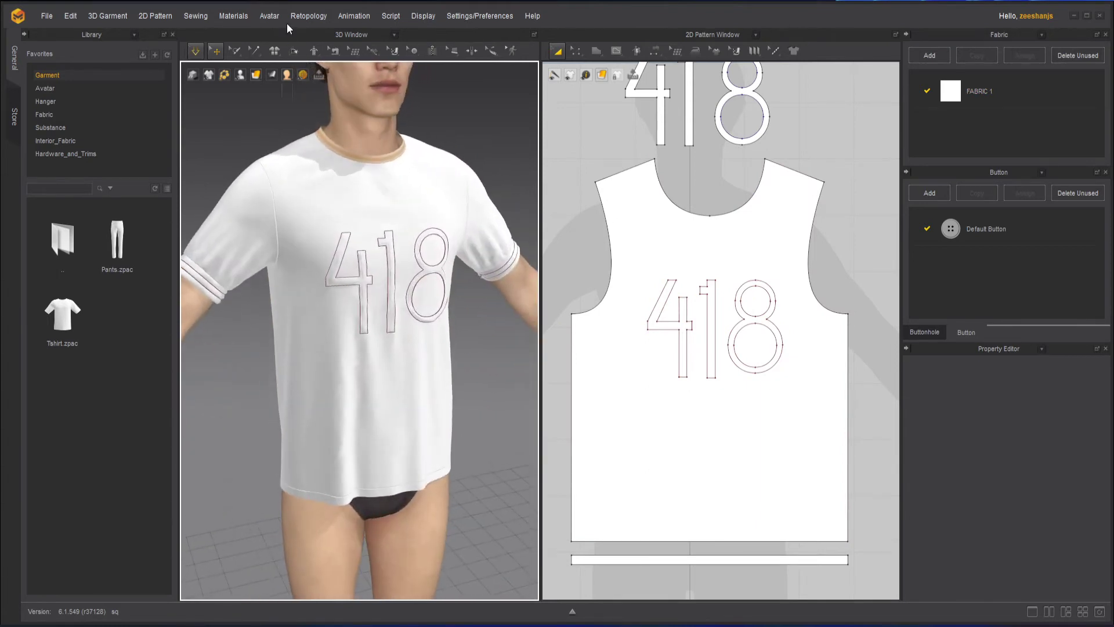
Activate the Line Tack tool and turn the avatar to show the T-shirt's back.
click(256, 51)
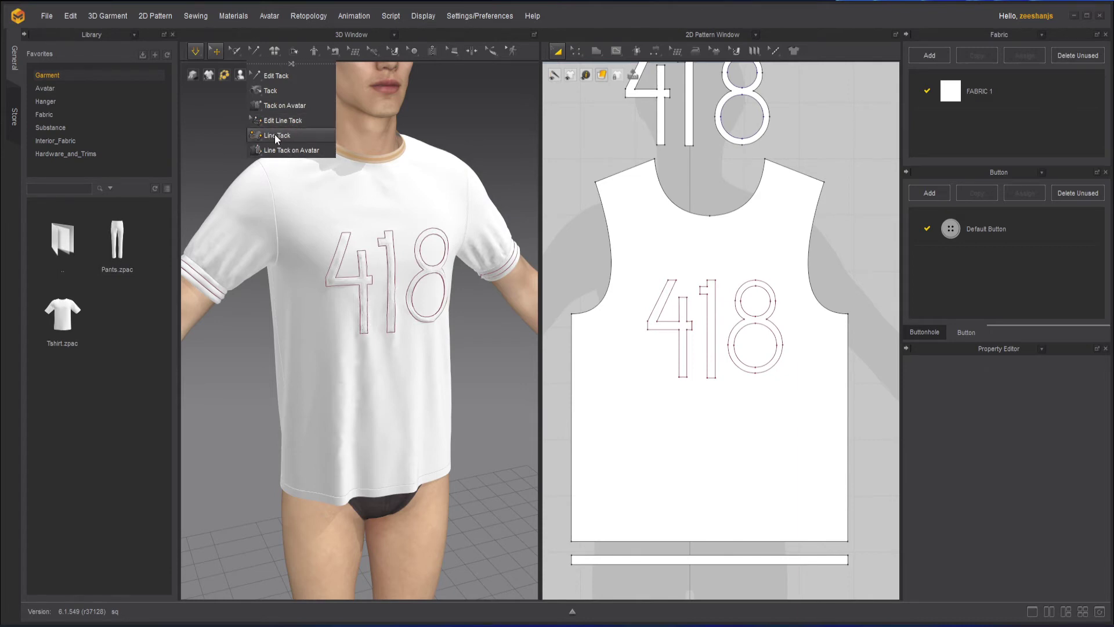
click(289, 136)
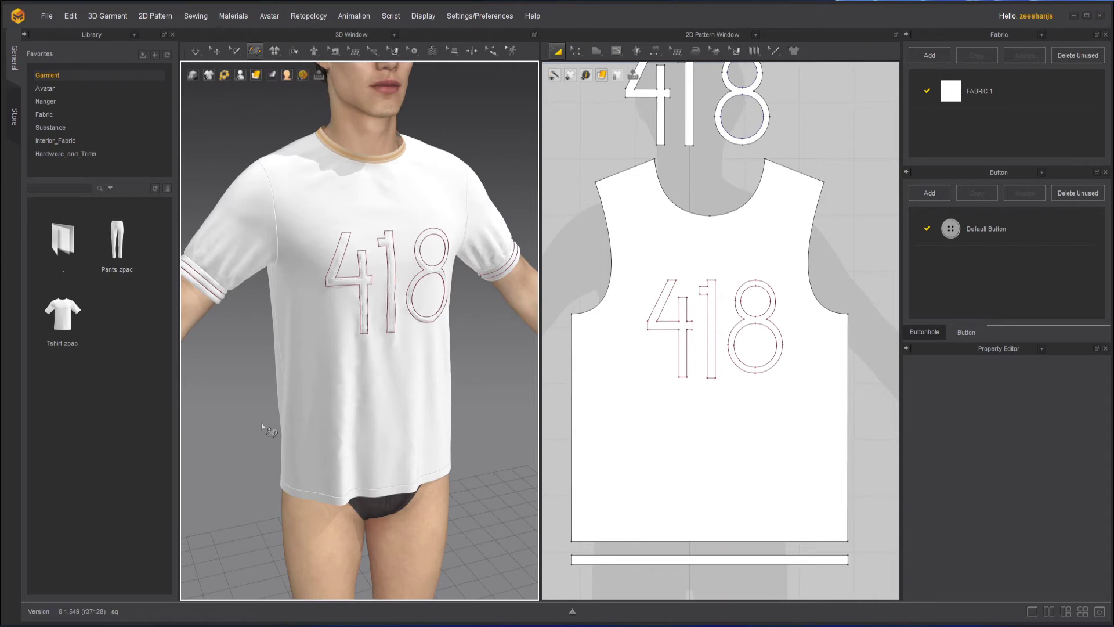
right_drag(245, 414, 381, 348)
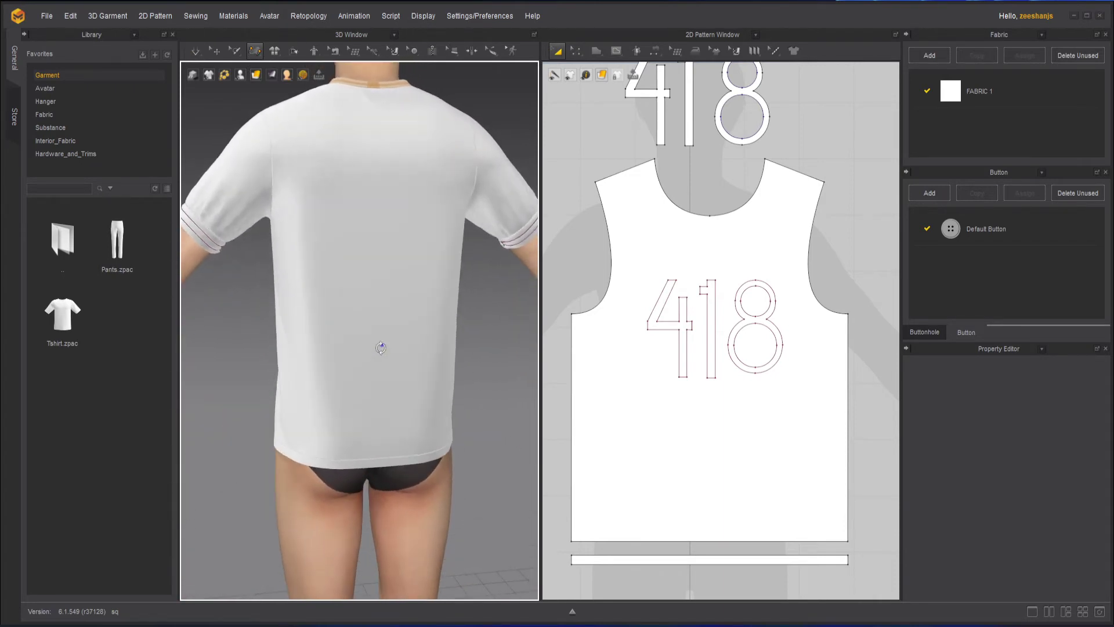
scroll(390, 349, up, 3)
scroll(389, 349, down, 3)
middle_drag(389, 350, 389, 376)
right_drag(388, 376, 380, 380)
click(309, 297)
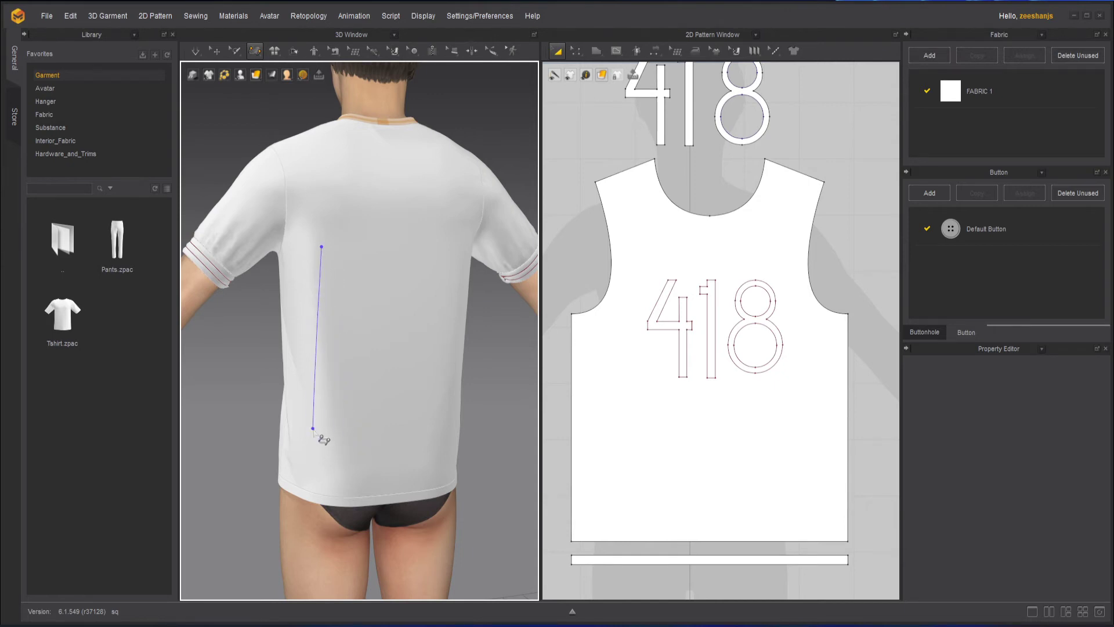
click(316, 428)
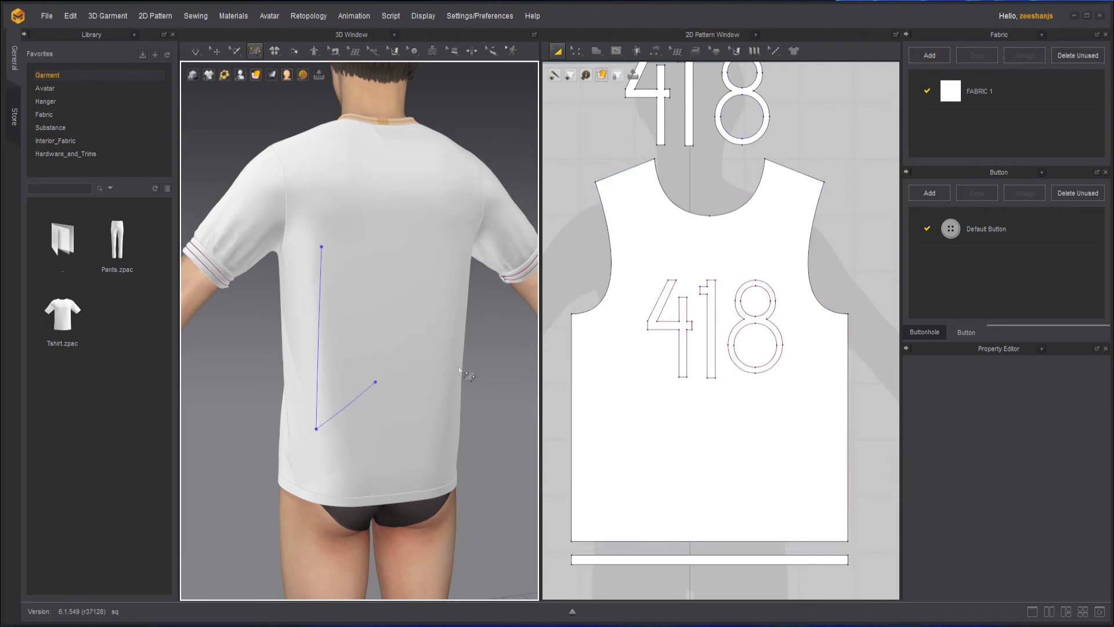
key(Escape)
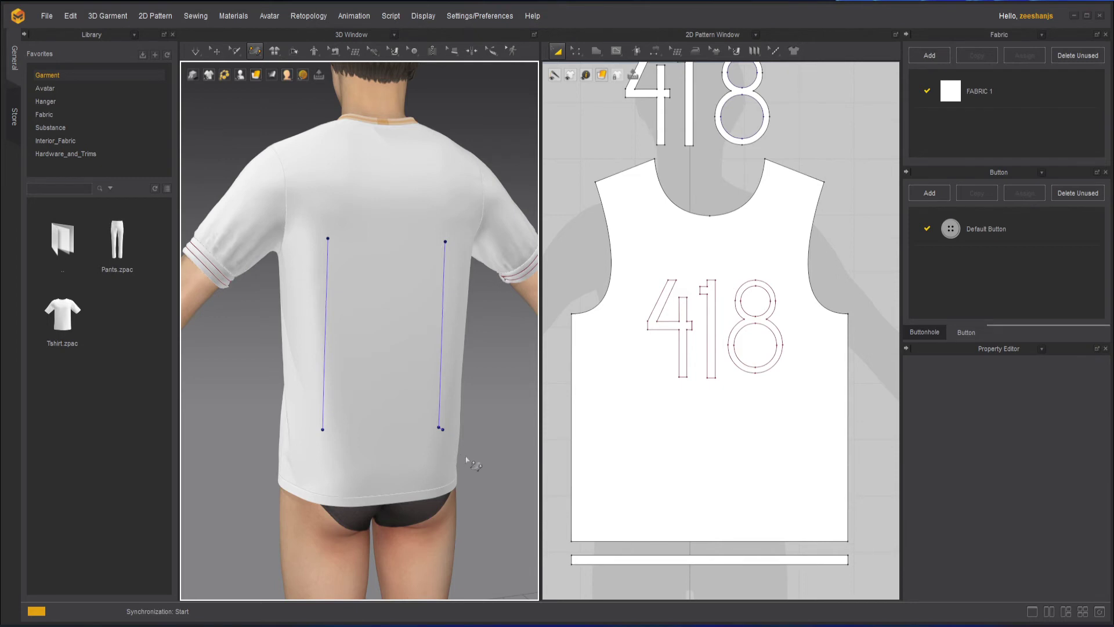
Line-tack a long vertical line on one side of the T-shirt's back to a matching vertical line on the other side.
click(336, 225)
click(337, 435)
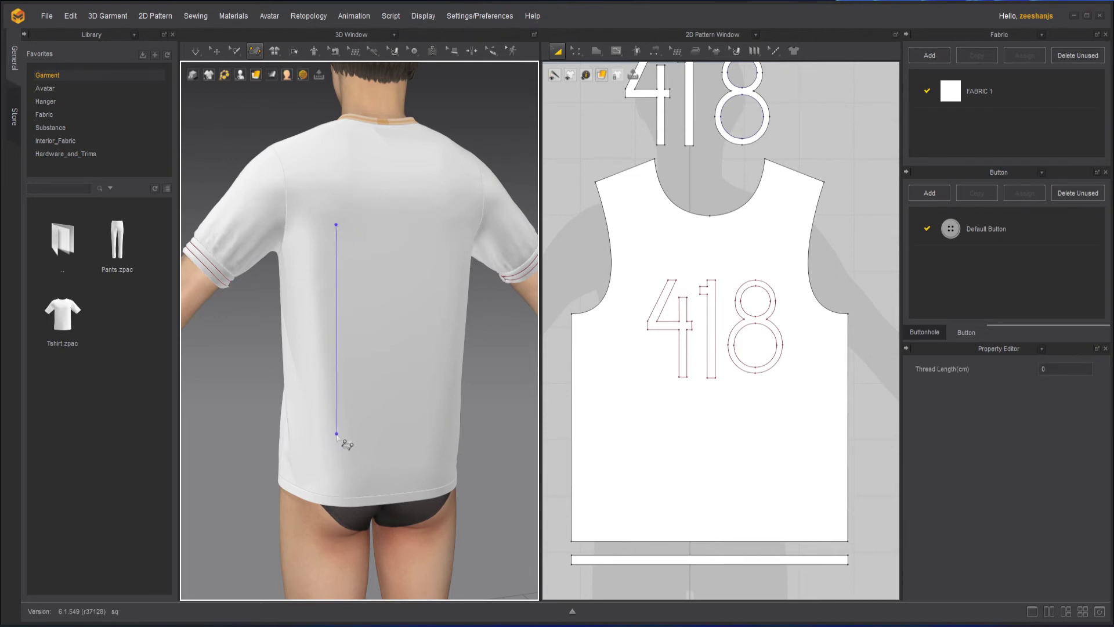
click(441, 430)
right_drag(493, 441, 504, 437)
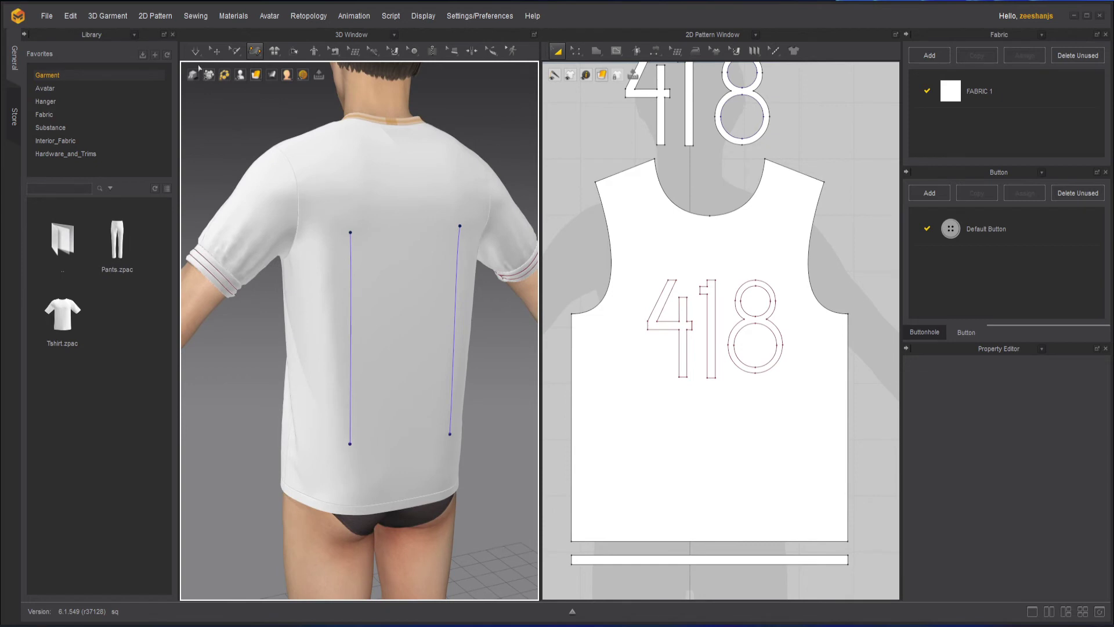
Simulate the garment with the back line tack and check the tightened fit from the front and back.
click(197, 55)
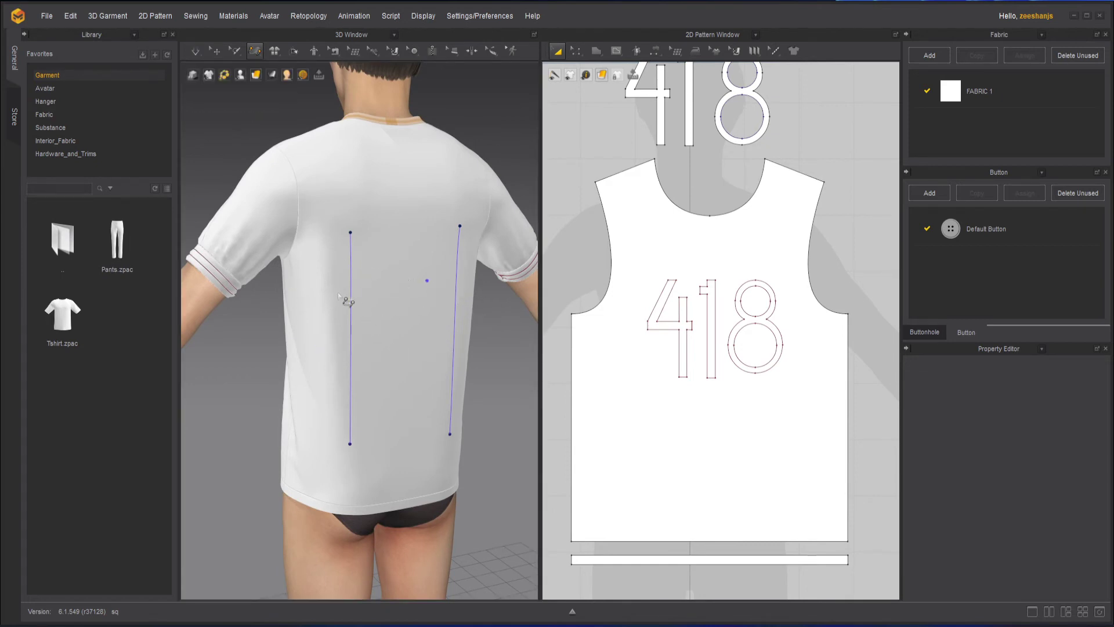
click(197, 51)
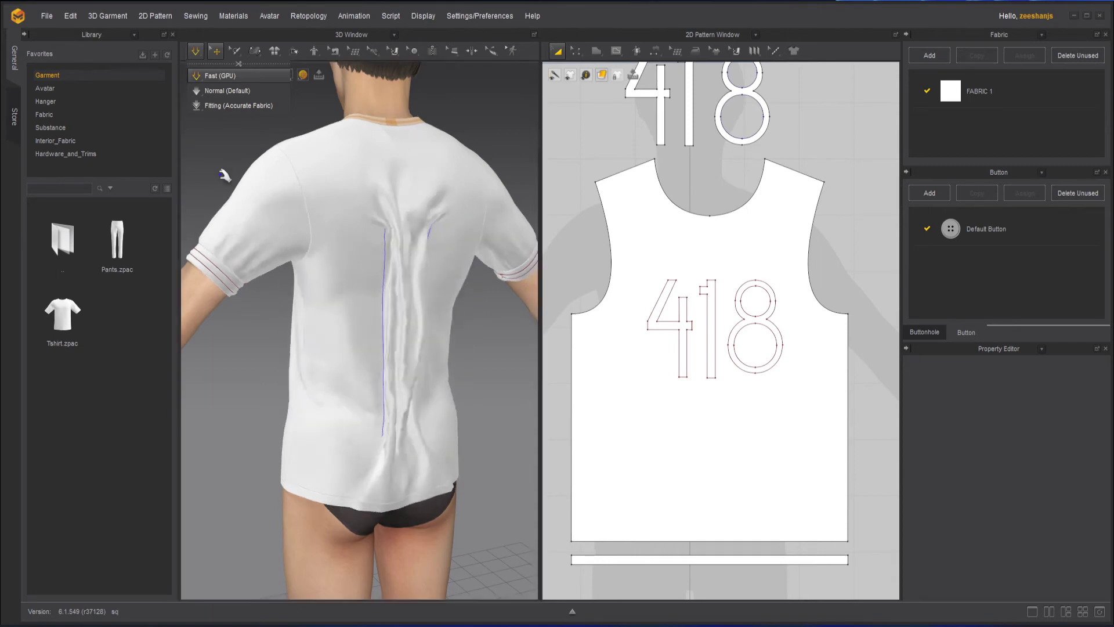
right_drag(265, 350, 500, 340)
scroll(502, 342, down, 4)
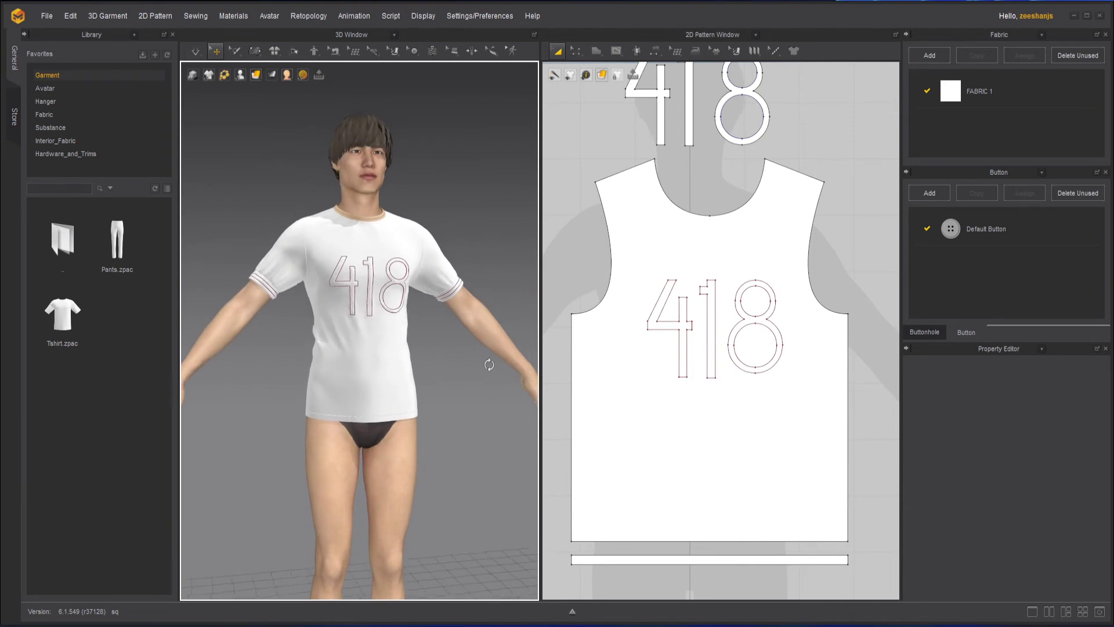
key(space)
scroll(481, 374, up, 3)
right_drag(468, 388, 725, 375)
key(space)
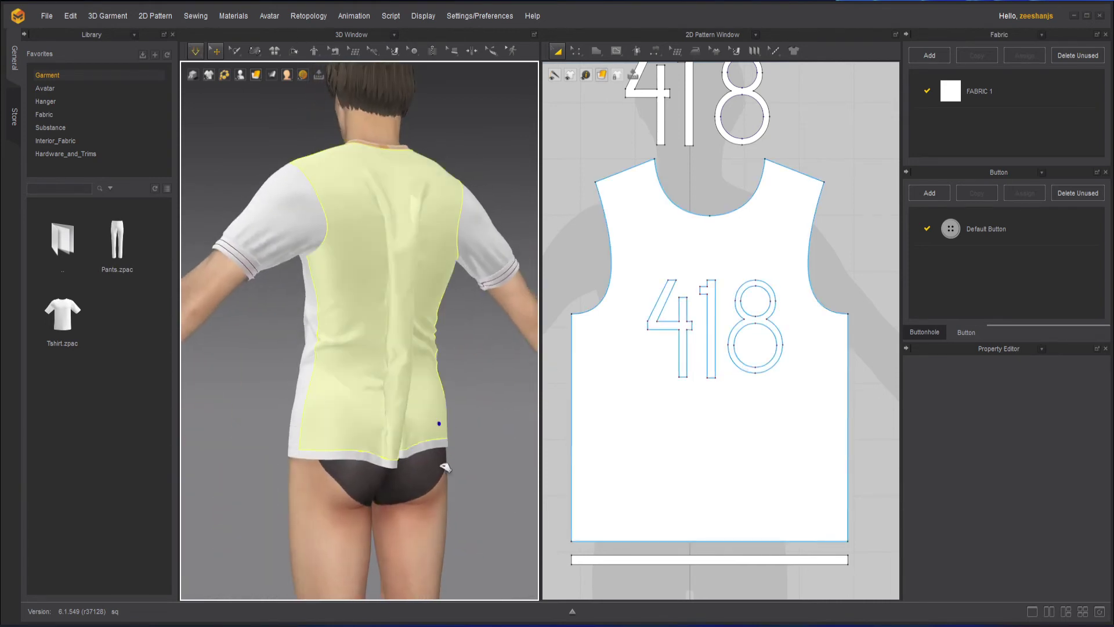
Pull the T-shirt's front hem during simulation to settle the tightened fit, and inspect the front.
click(444, 429)
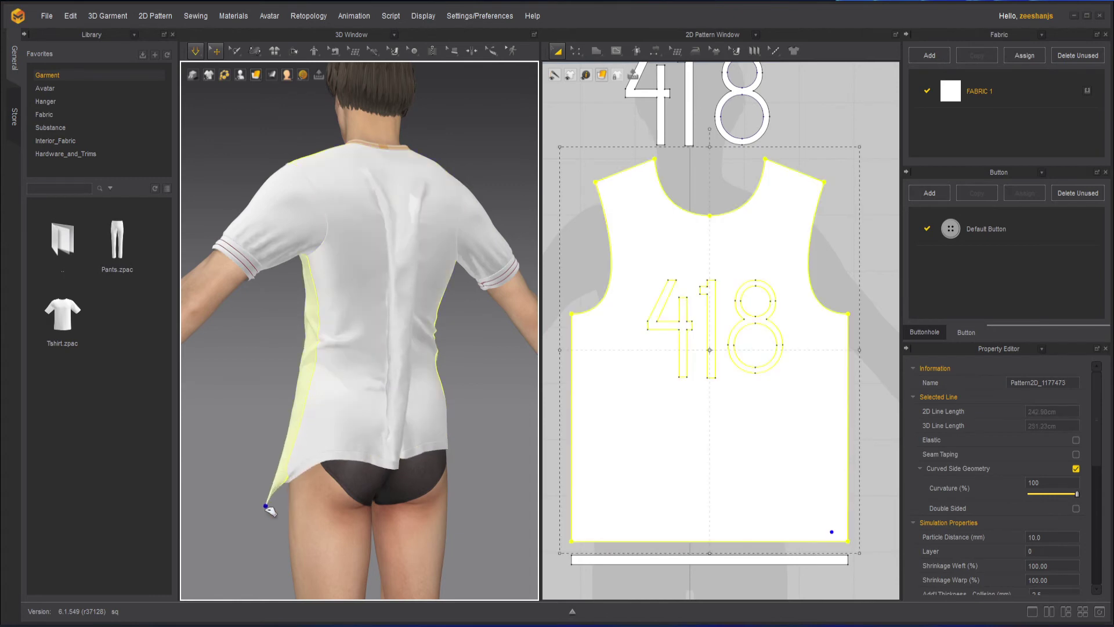
click(274, 455)
right_drag(273, 455, 457, 445)
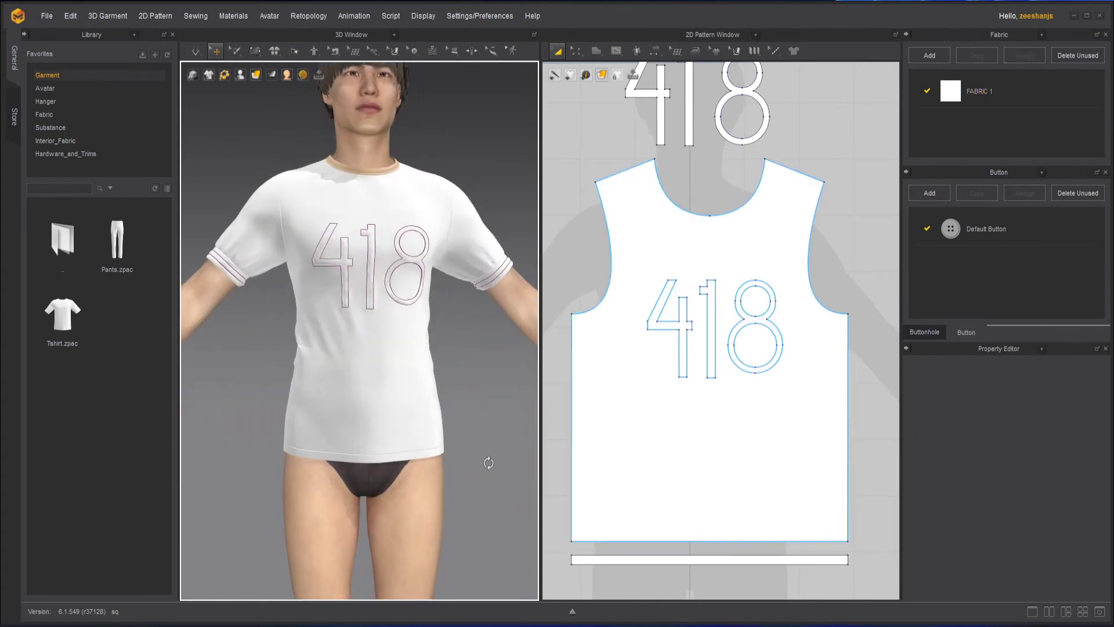
drag(294, 448, 298, 493)
drag(279, 544, 278, 544)
click(489, 412)
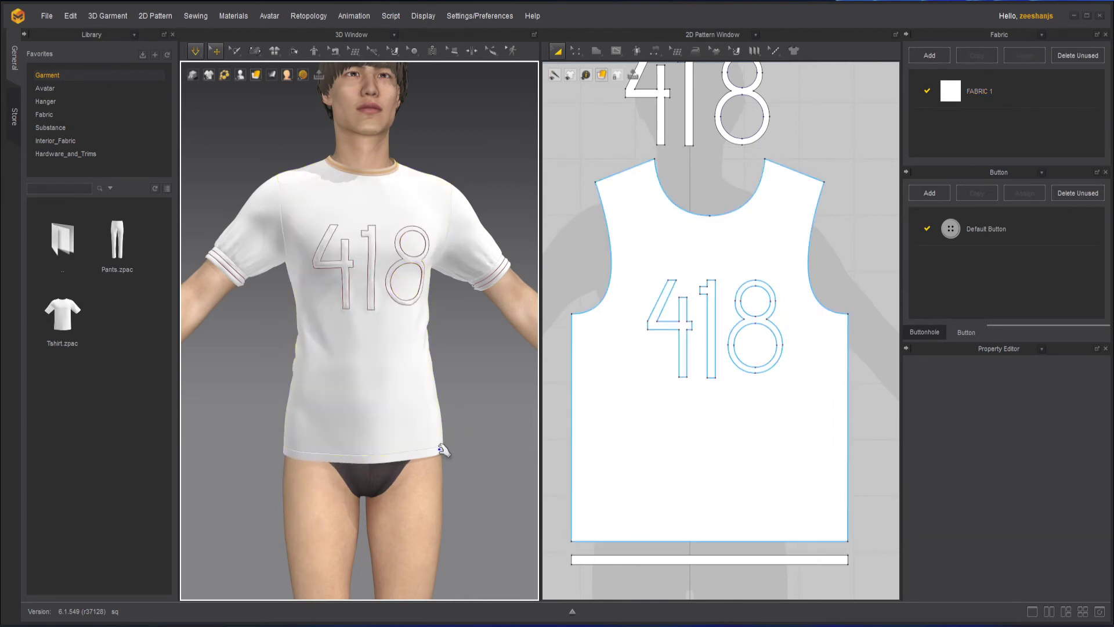
right_drag(338, 448, 432, 468)
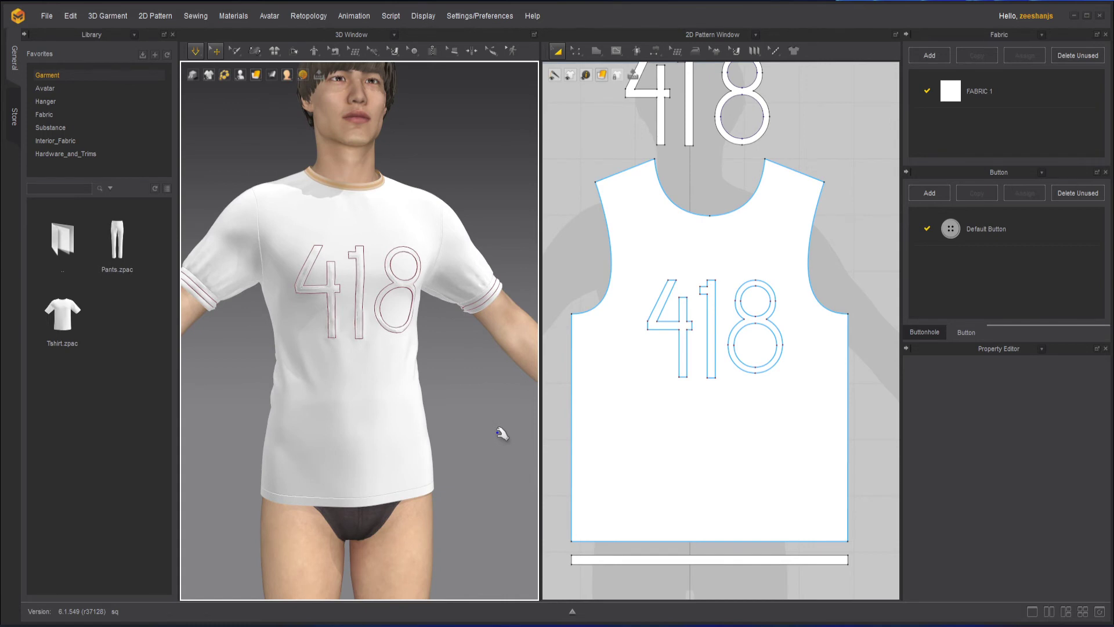
mouse_move(473, 477)
right_down()
mouse_move(511, 483)
mouse_move(480, 487)
right_up()
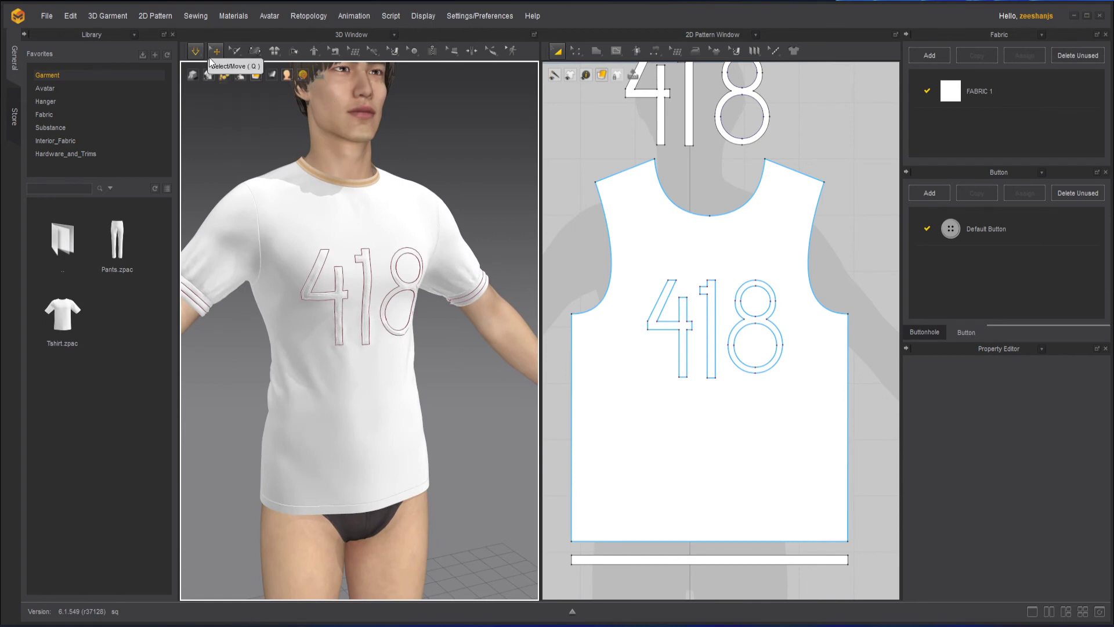
Delete the line tack on the T-shirt's back using Edit Line Tack.
click(255, 50)
click(251, 53)
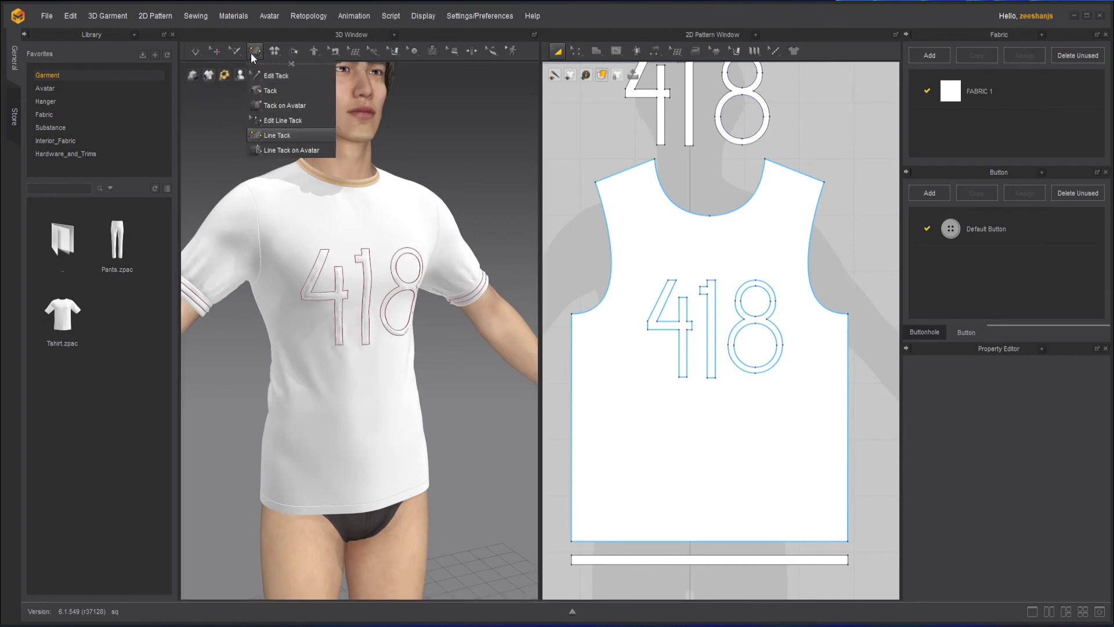
click(279, 135)
right_drag(221, 376, 510, 354)
click(404, 394)
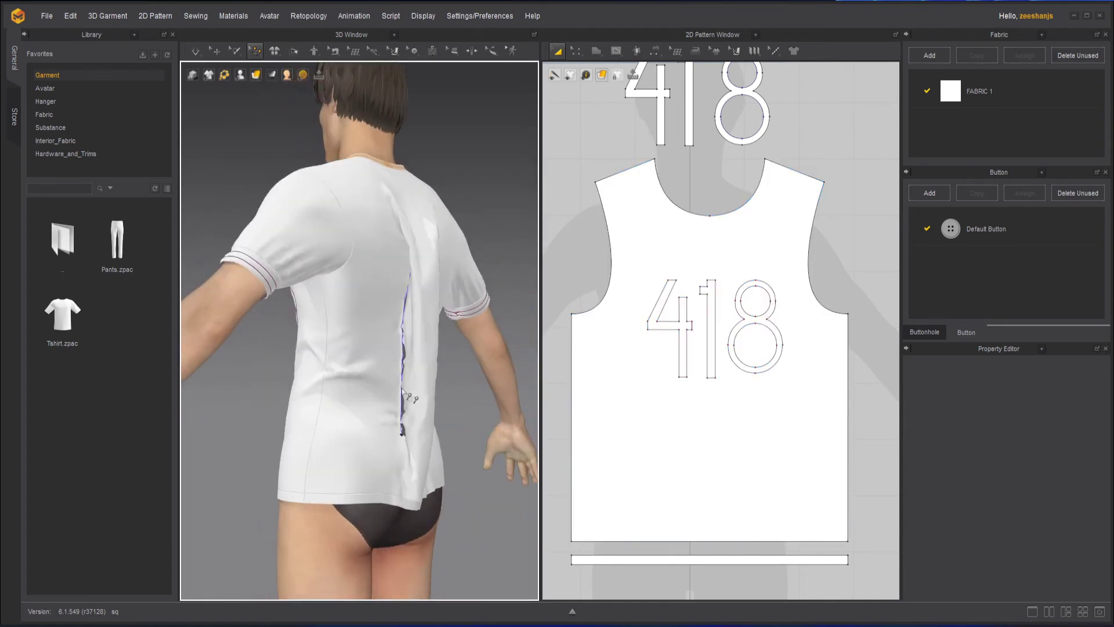
scroll(453, 338, up, 8)
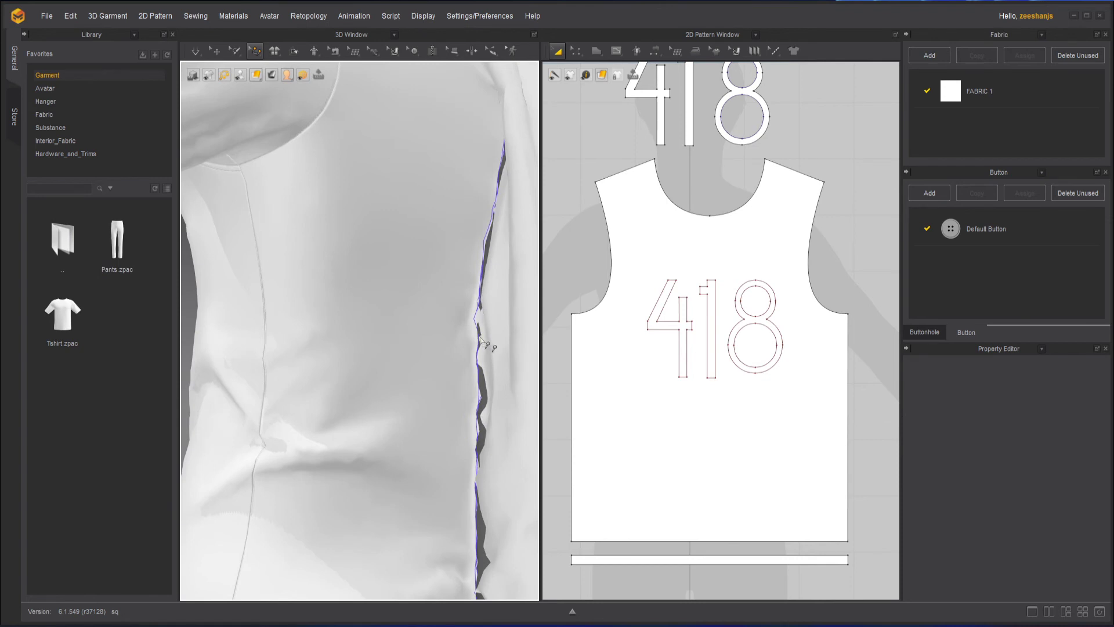
click(260, 48)
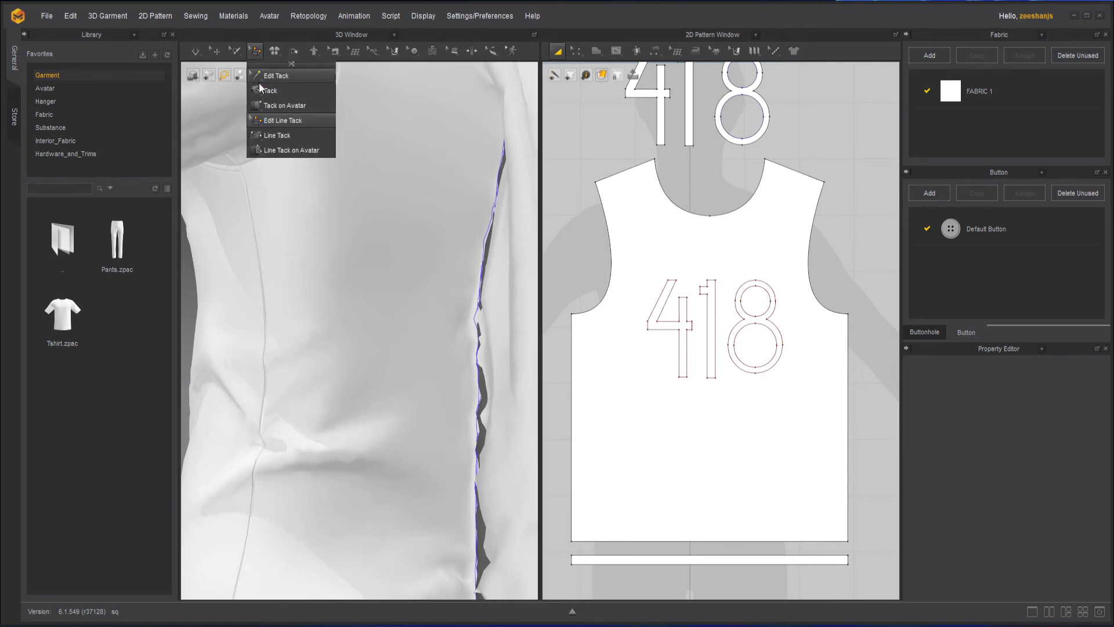
click(285, 123)
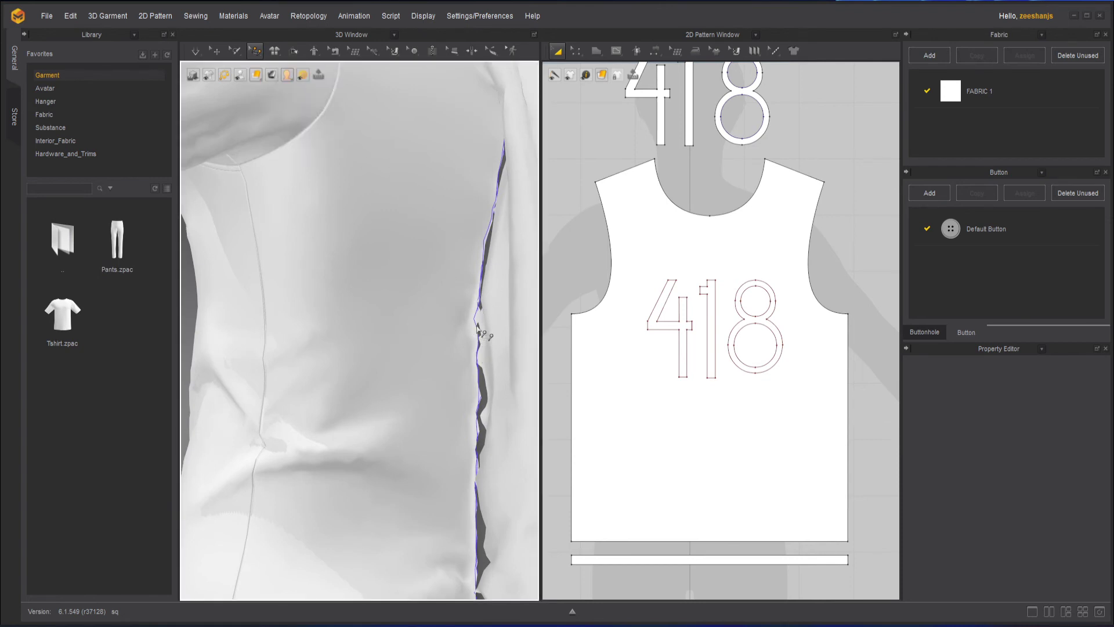
click(482, 313)
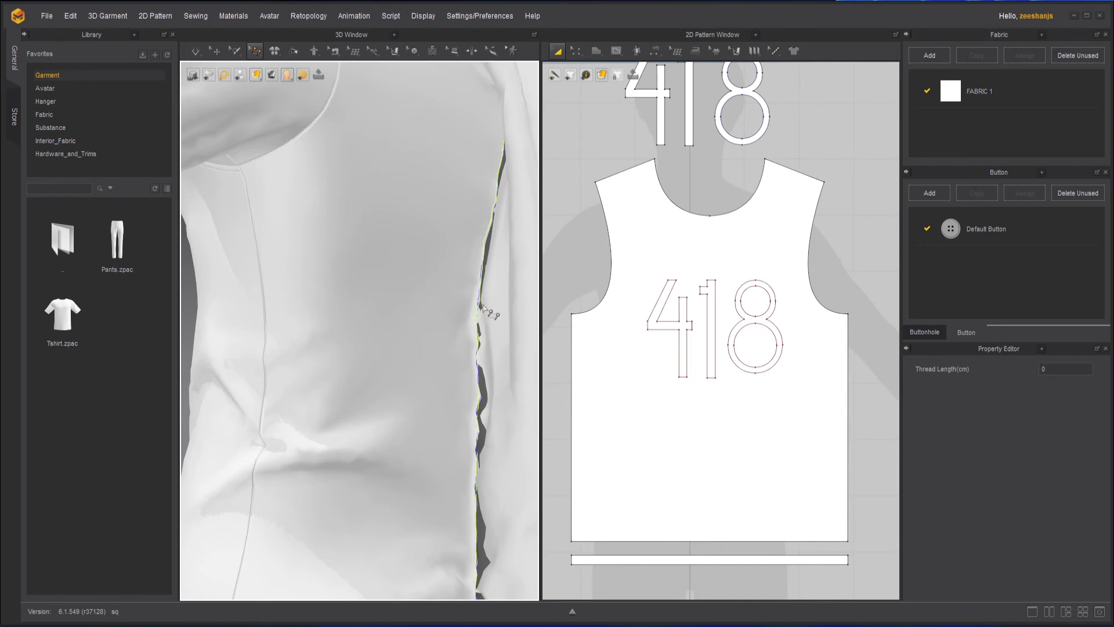
Simulate the T-shirt without the line tack to release the gathered back, and check it from the front.
click(199, 53)
click(237, 92)
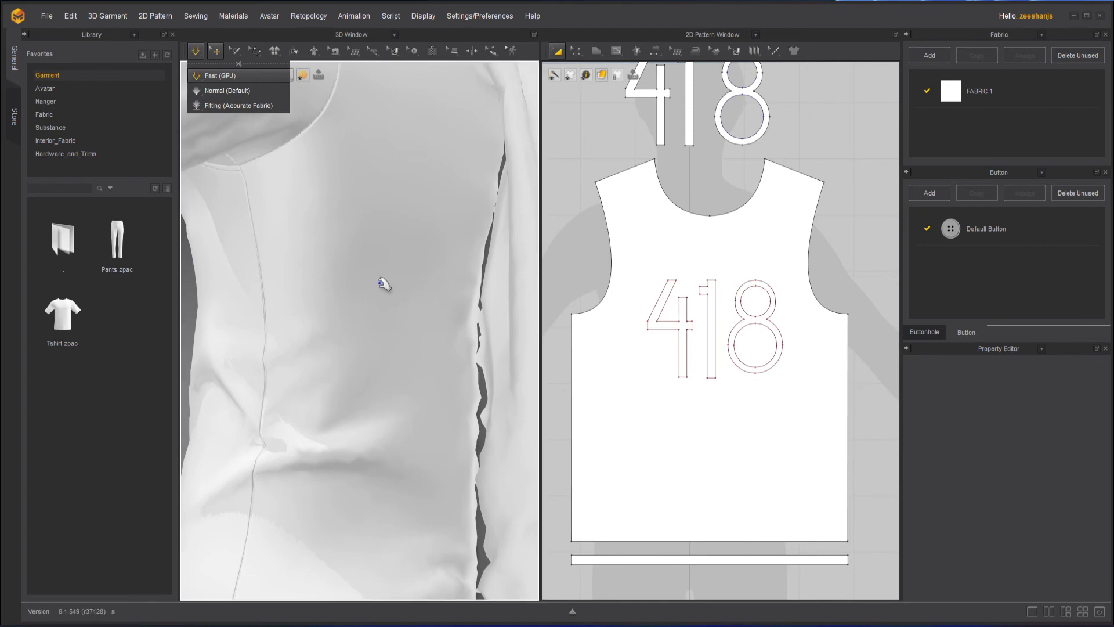
scroll(383, 283, down, 5)
scroll(383, 283, down, 5)
right_drag(383, 390, 548, 378)
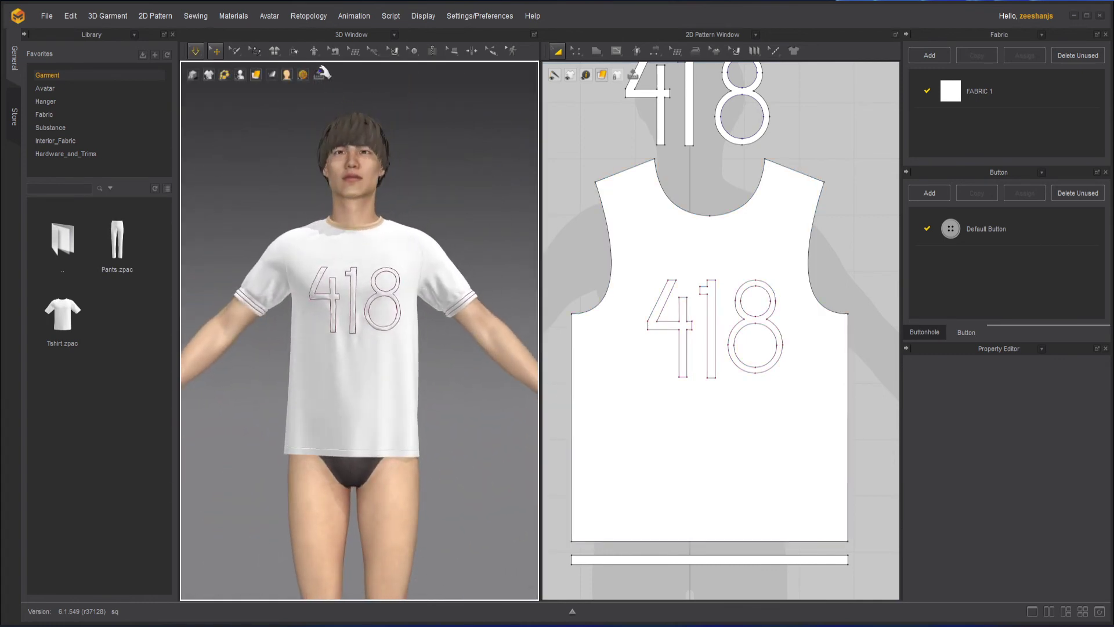
Create a Line Tack on Avatar linking a line across the avatar's right sleeve cuff to a matching line across the forearm.
click(254, 51)
click(302, 149)
scroll(480, 217, up, 2)
middle_drag(480, 250, 436, 206)
right_drag(396, 402, 381, 421)
scroll(381, 418, down, 1)
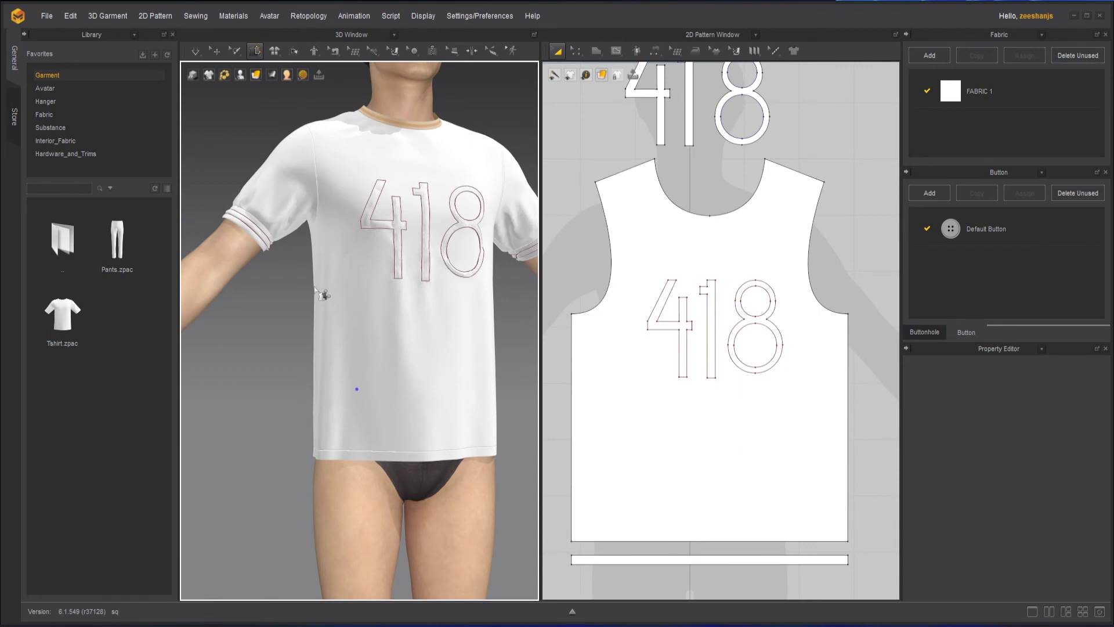
middle_drag(320, 290, 358, 399)
scroll(262, 295, up, 2)
middle_drag(279, 270, 363, 295)
scroll(363, 296, up, 2)
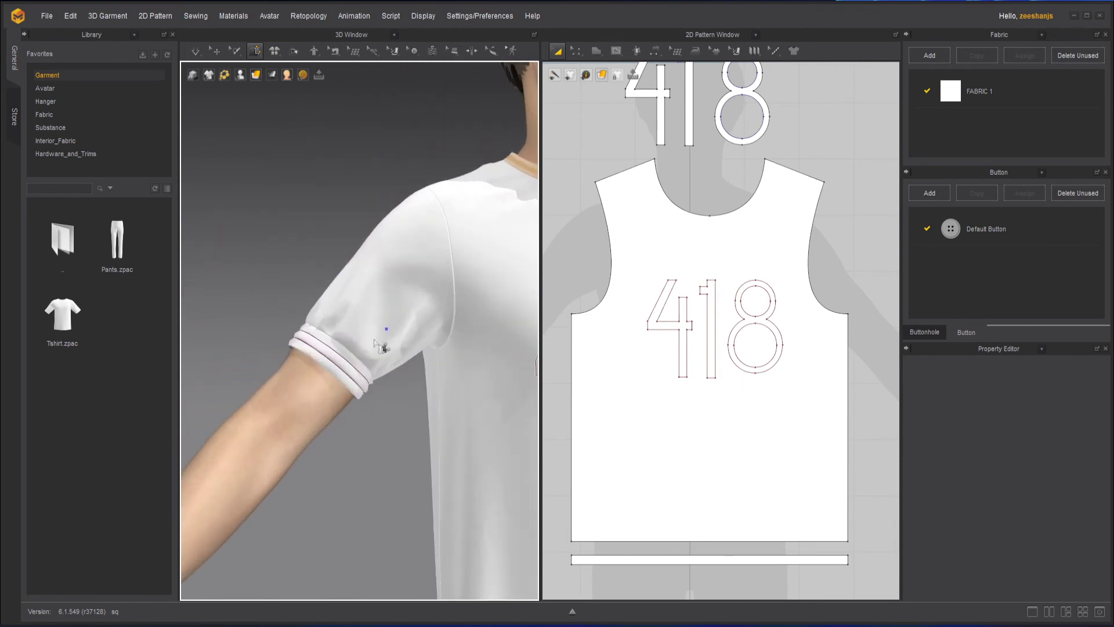
click(299, 345)
double_click(351, 386)
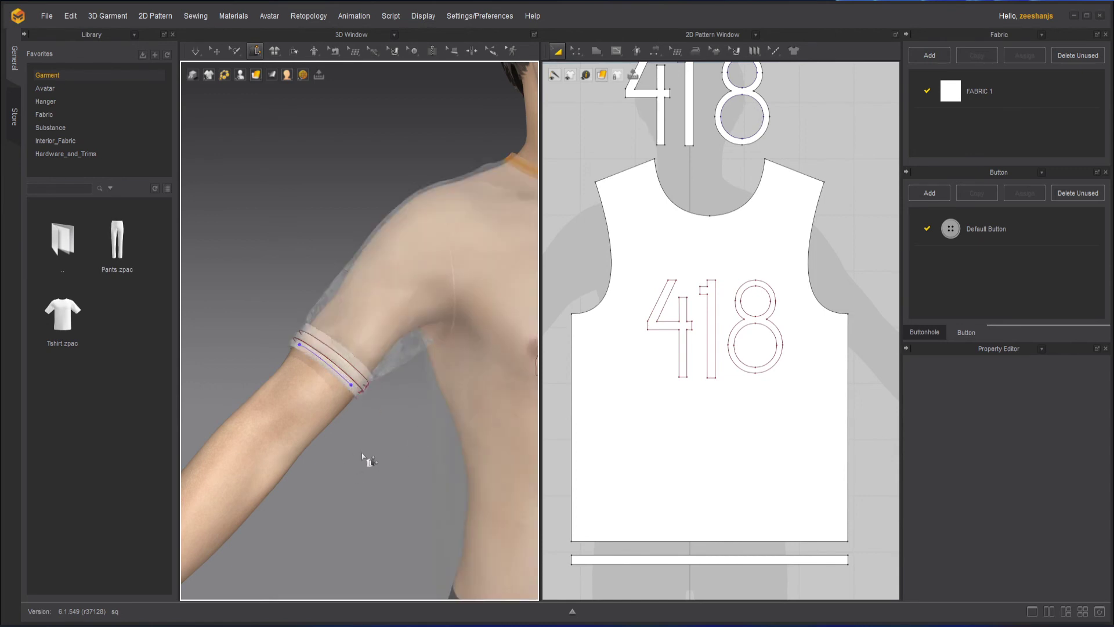
middle_drag(361, 453, 430, 423)
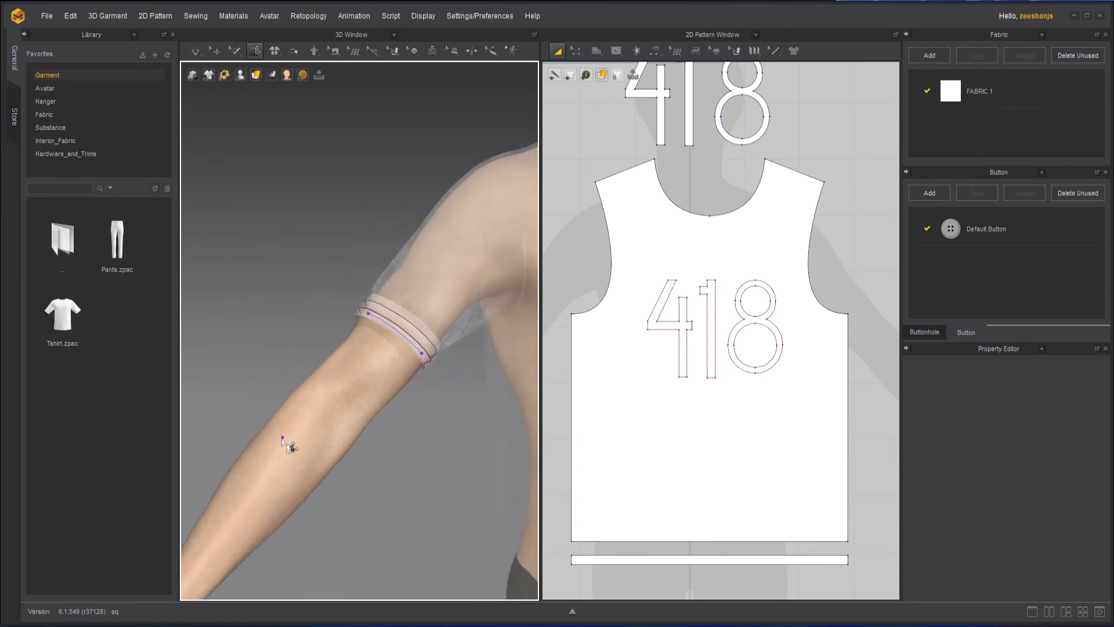
double_click(311, 483)
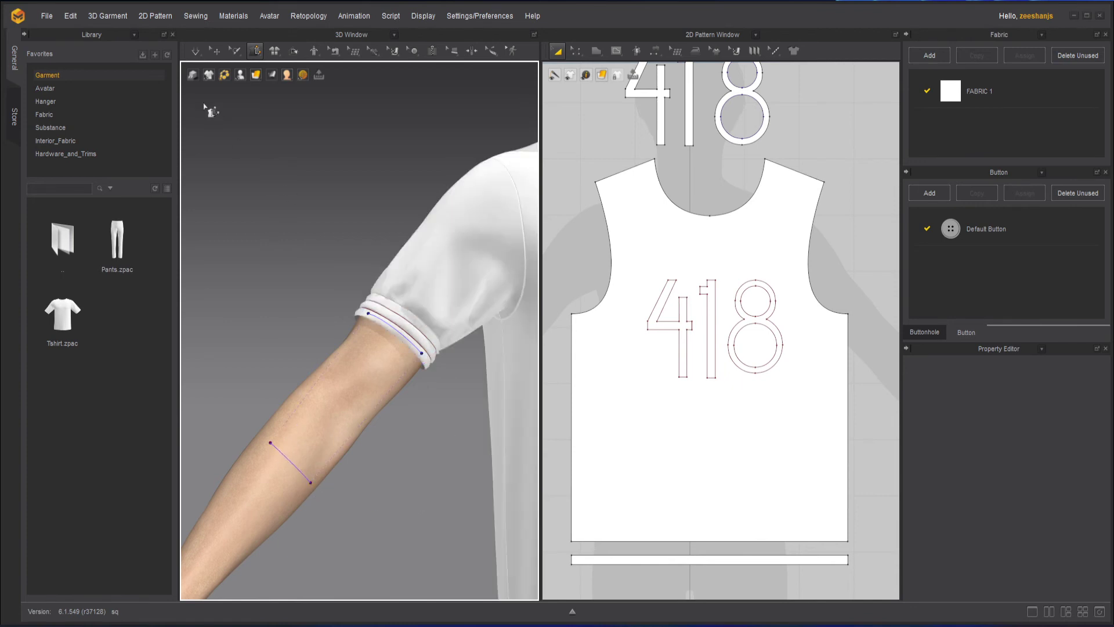
Simulate the garment with the line tack on the right sleeve cuff, check the pull toward the forearm, and stop the simulation.
click(197, 50)
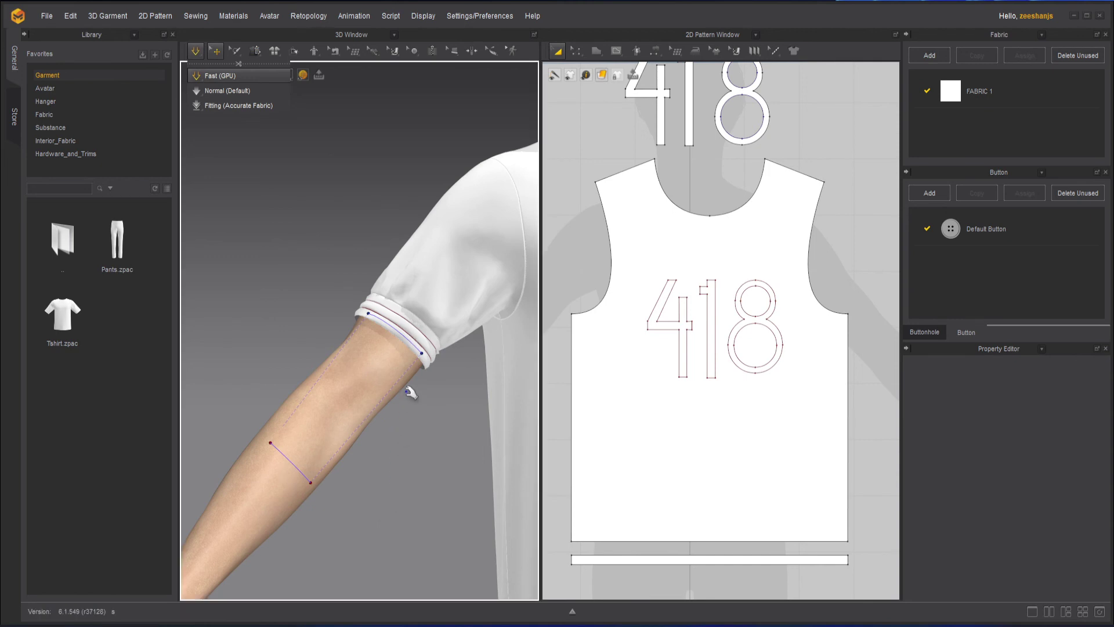
right_drag(384, 483, 396, 463)
scroll(405, 427, down, 4)
scroll(395, 358, up, 4)
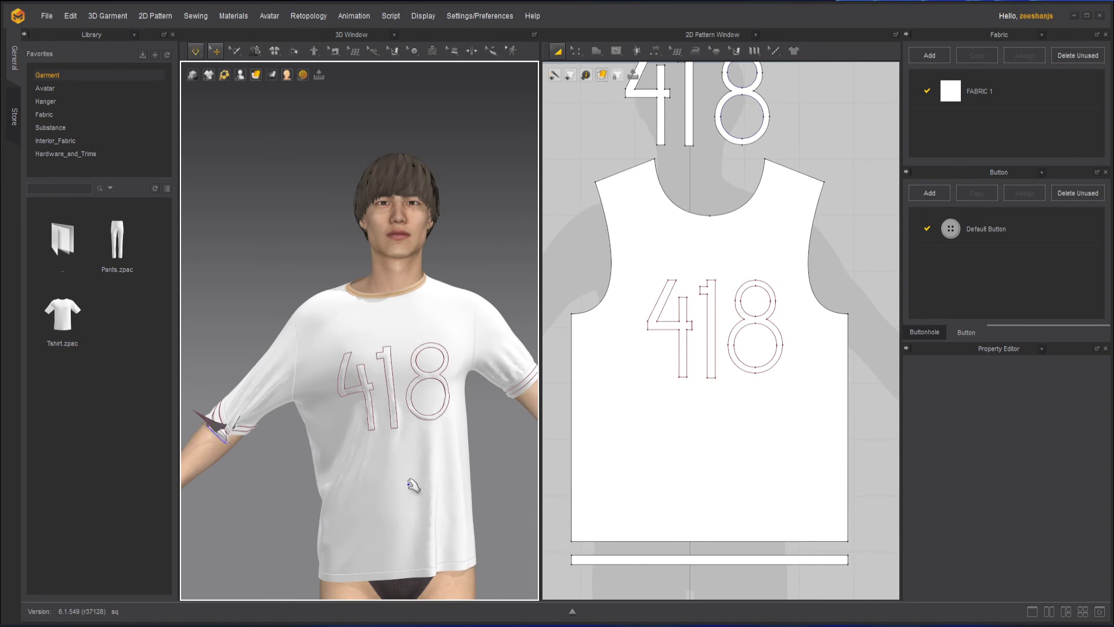
click(198, 50)
click(227, 92)
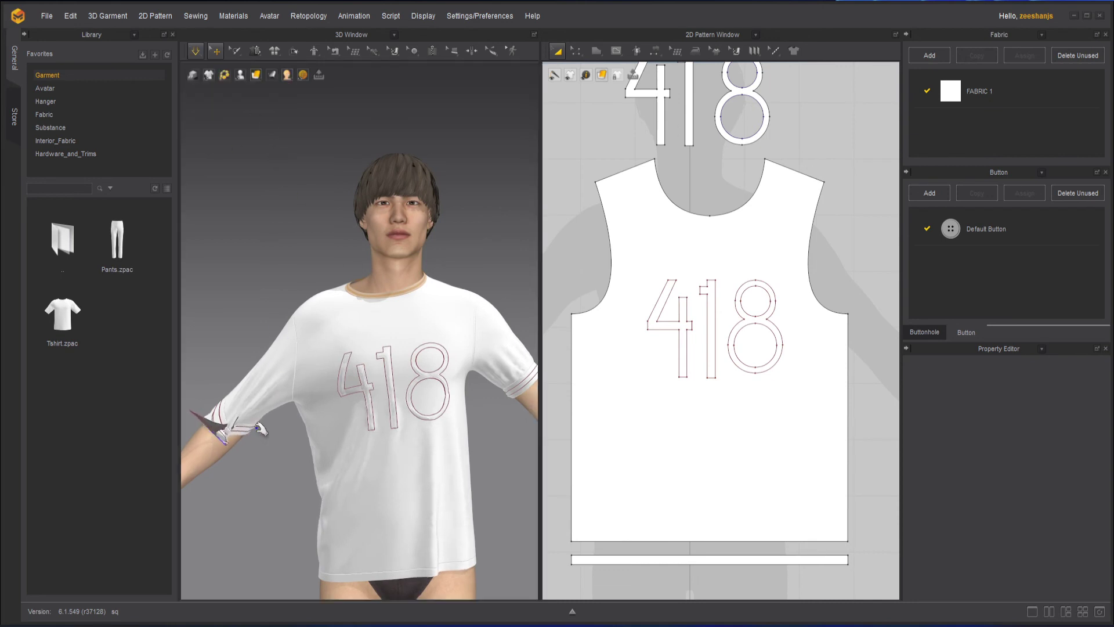
click(196, 51)
click(226, 92)
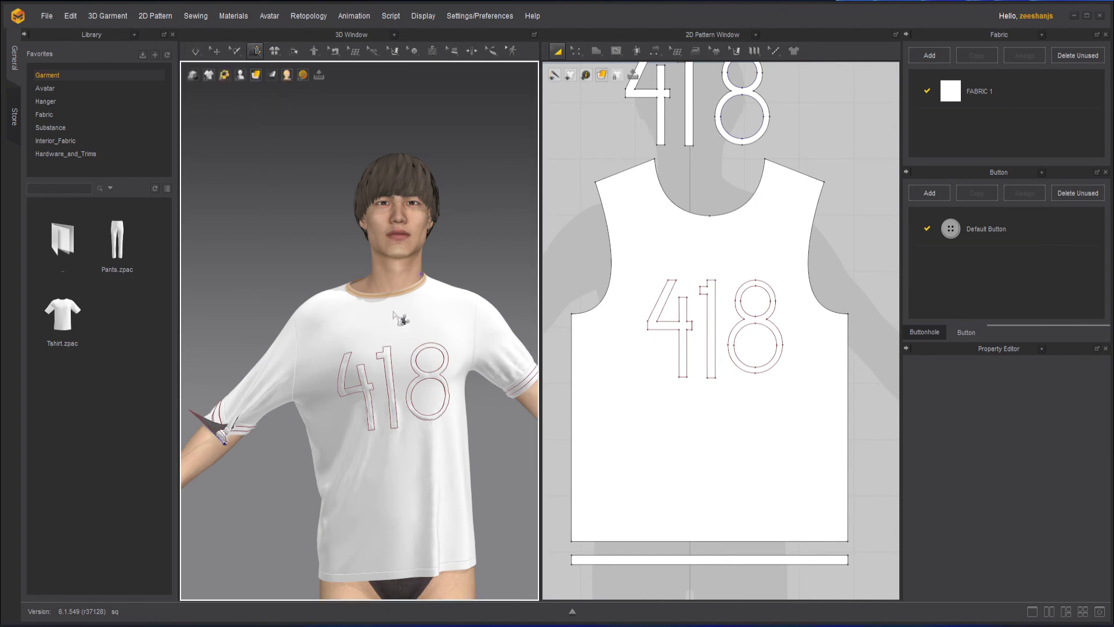
scroll(371, 275, up, 2)
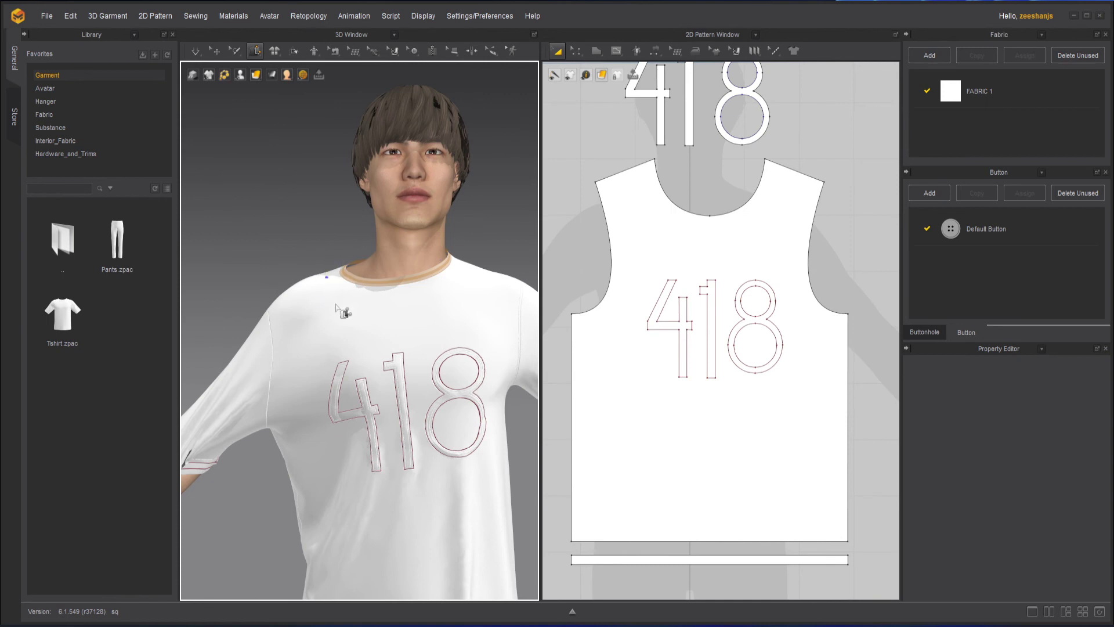
scroll(390, 299, down, 3)
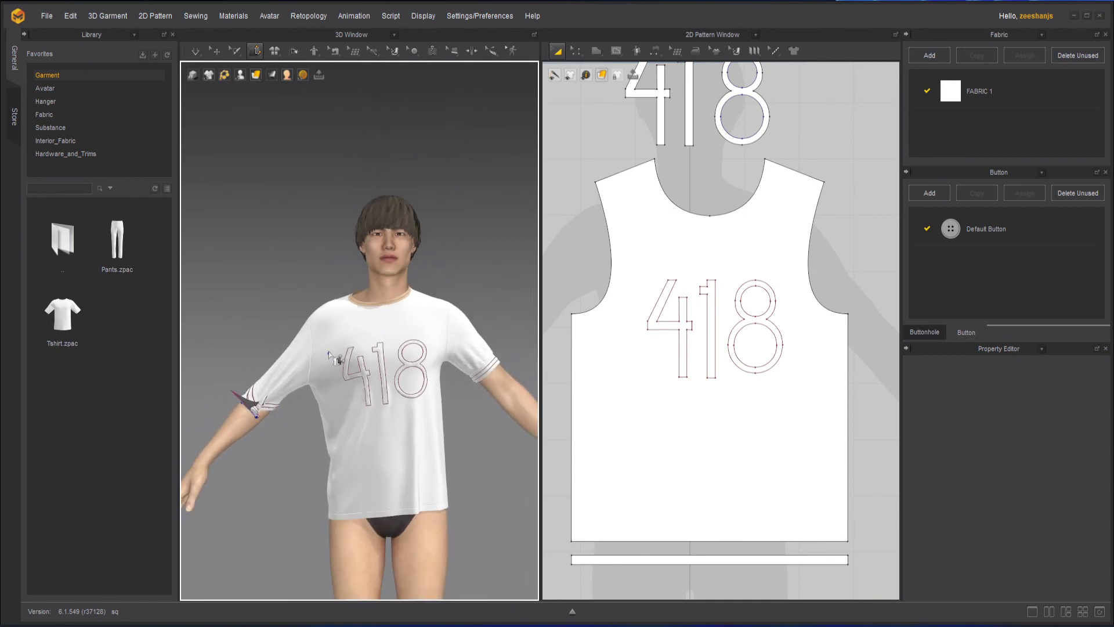
click(379, 364)
click(270, 405)
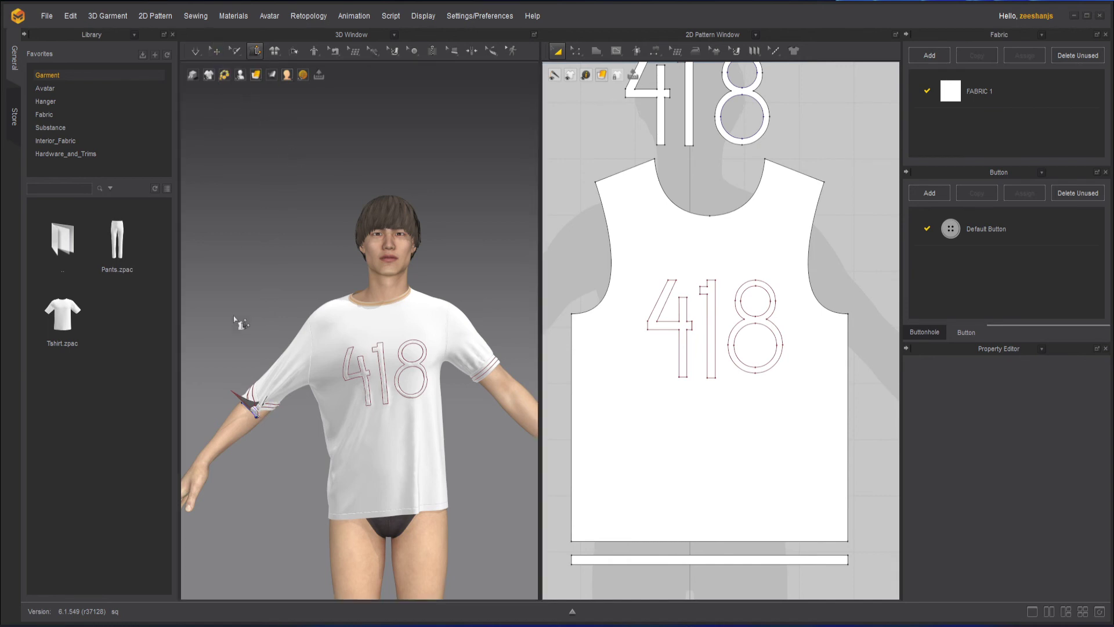
Delete the line tack between the right sleeve cuff and the forearm using Edit Line Tack.
click(254, 51)
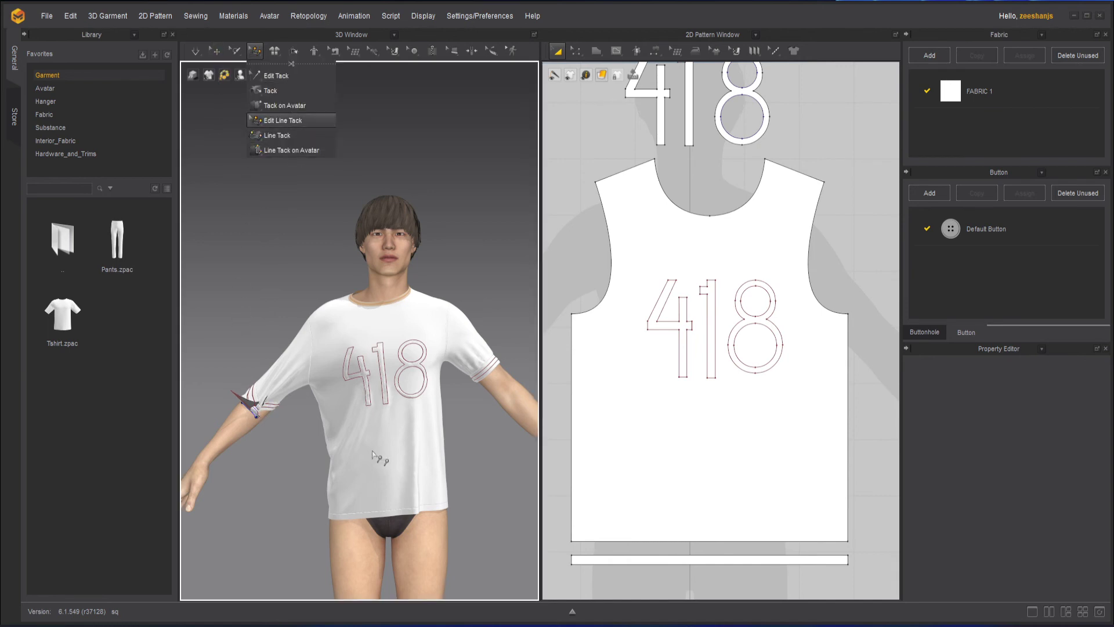
click(302, 121)
scroll(296, 488, up, 6)
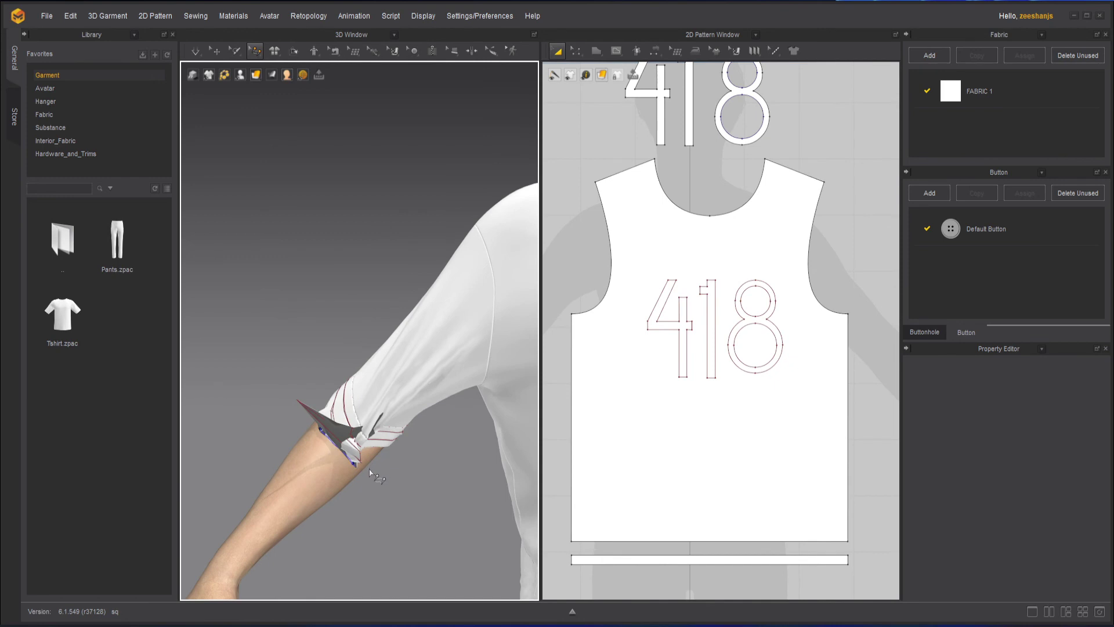
click(352, 464)
Simulate the garment without the line tack to release the right sleeve, and check the T-shirt from the front.
click(197, 50)
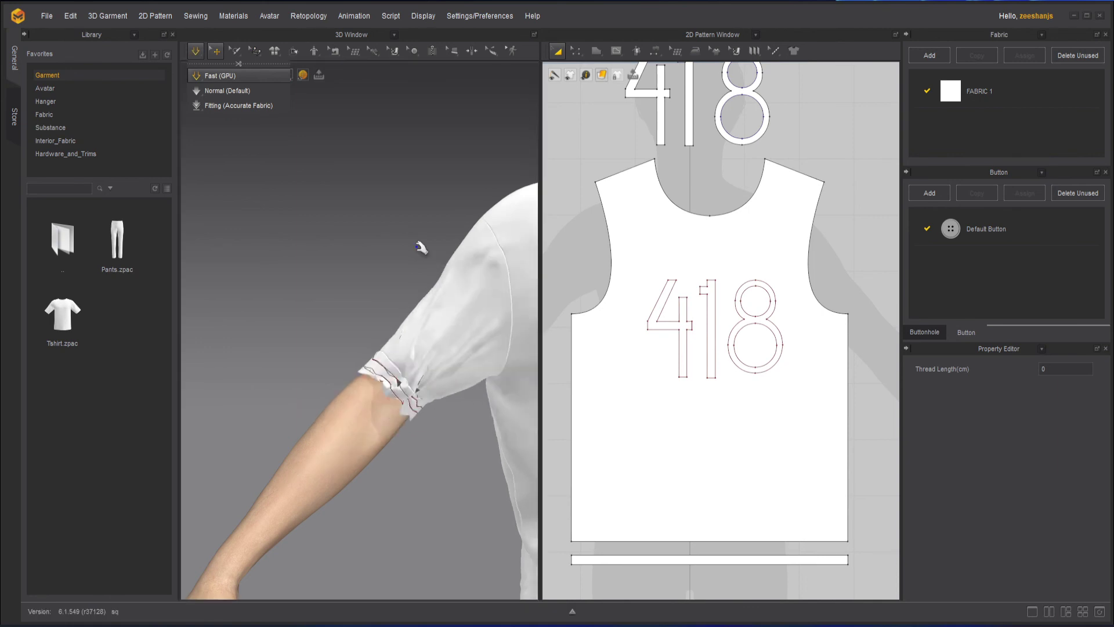
scroll(401, 248, down, 5)
key(q)
right_drag(400, 251, 364, 304)
middle_drag(364, 303, 318, 307)
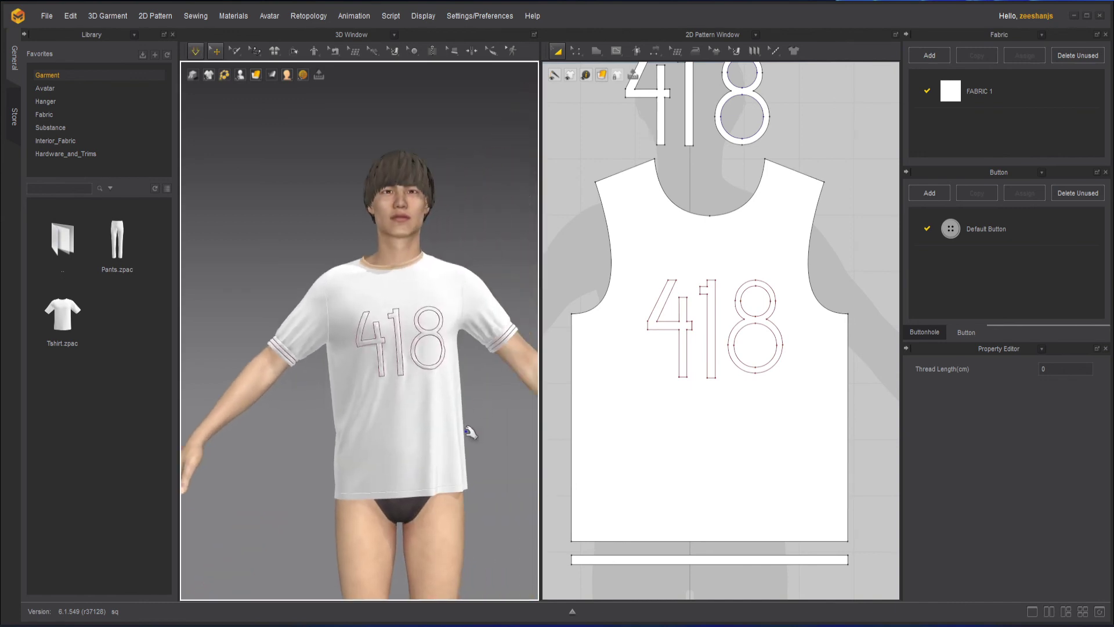
right_drag(494, 399, 311, 373)
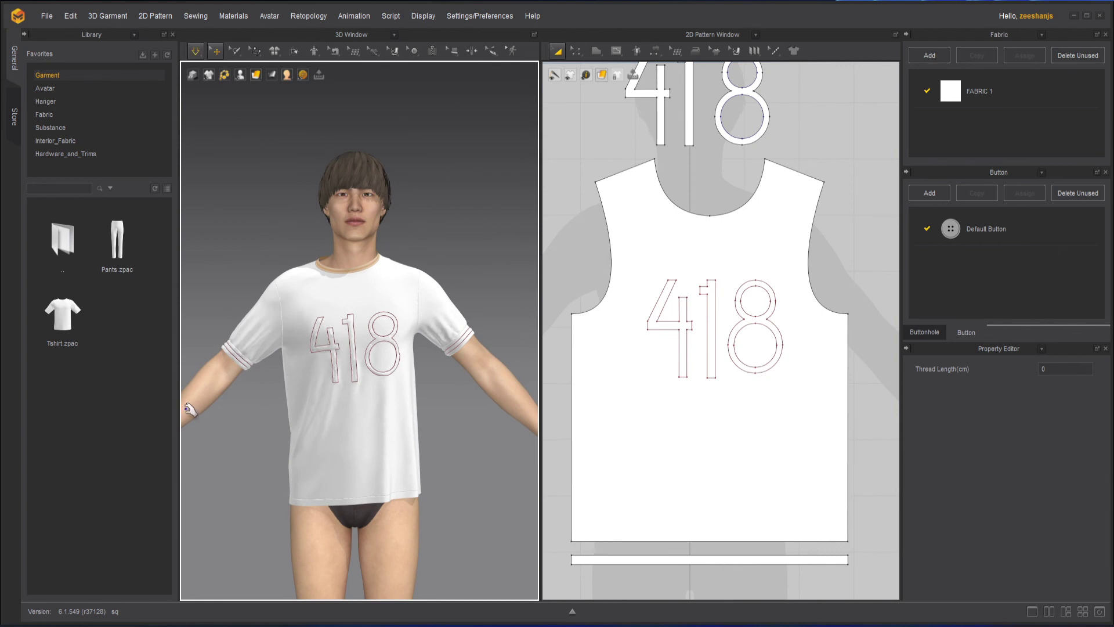
Inspect the T-shirt's neckline up close and the whole garment at an angle during the simulation.
scroll(334, 258, up, 5)
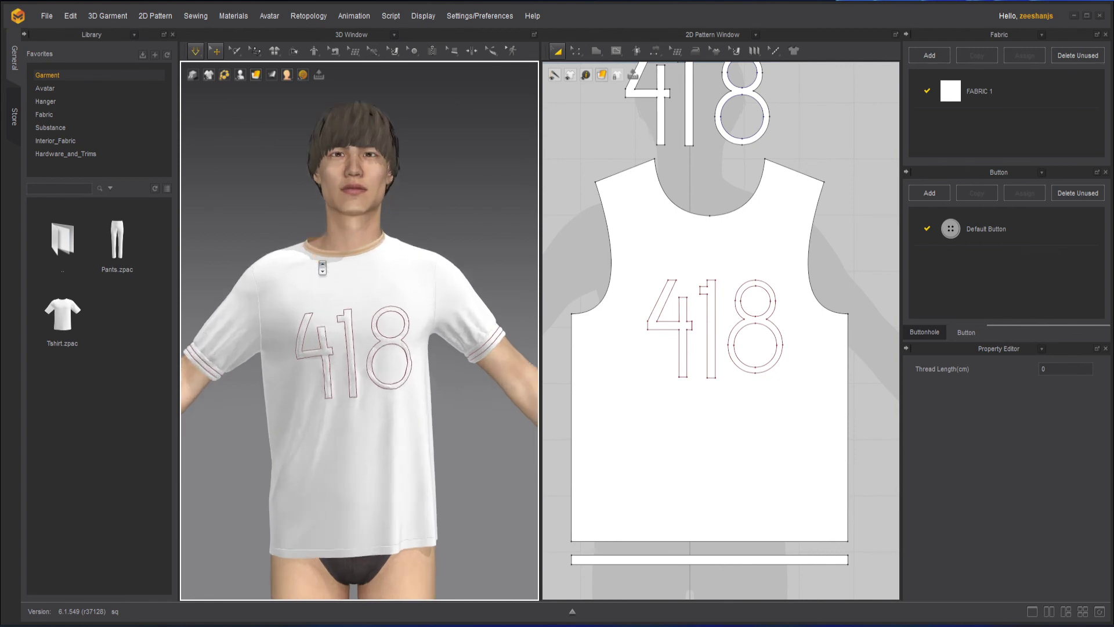
middle_drag(335, 235, 312, 276)
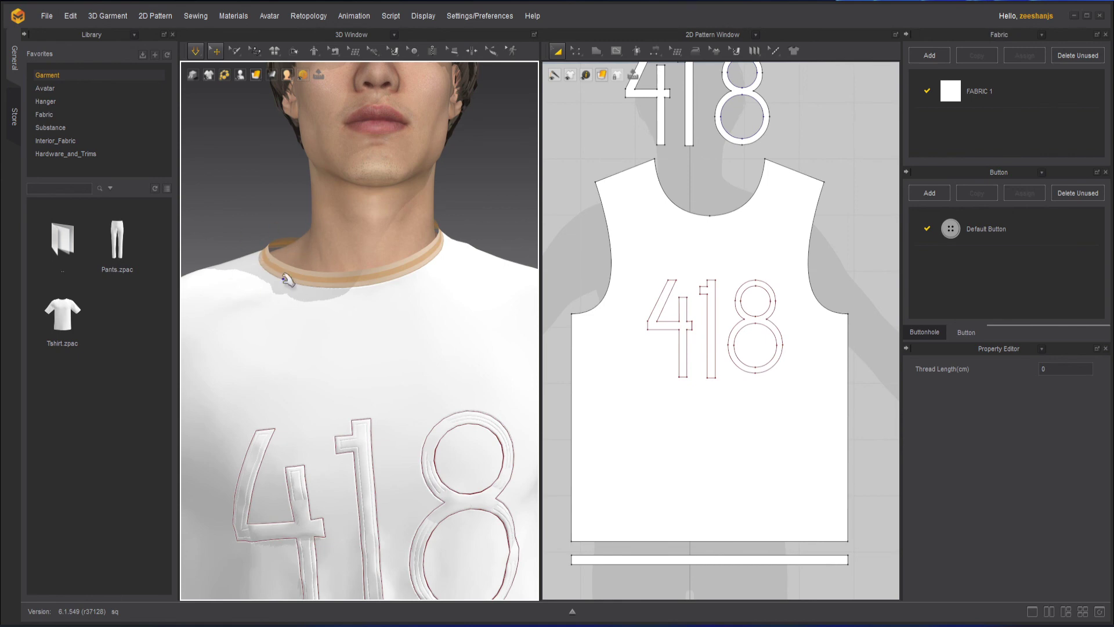
scroll(286, 292, down, 8)
right_drag(413, 442, 406, 485)
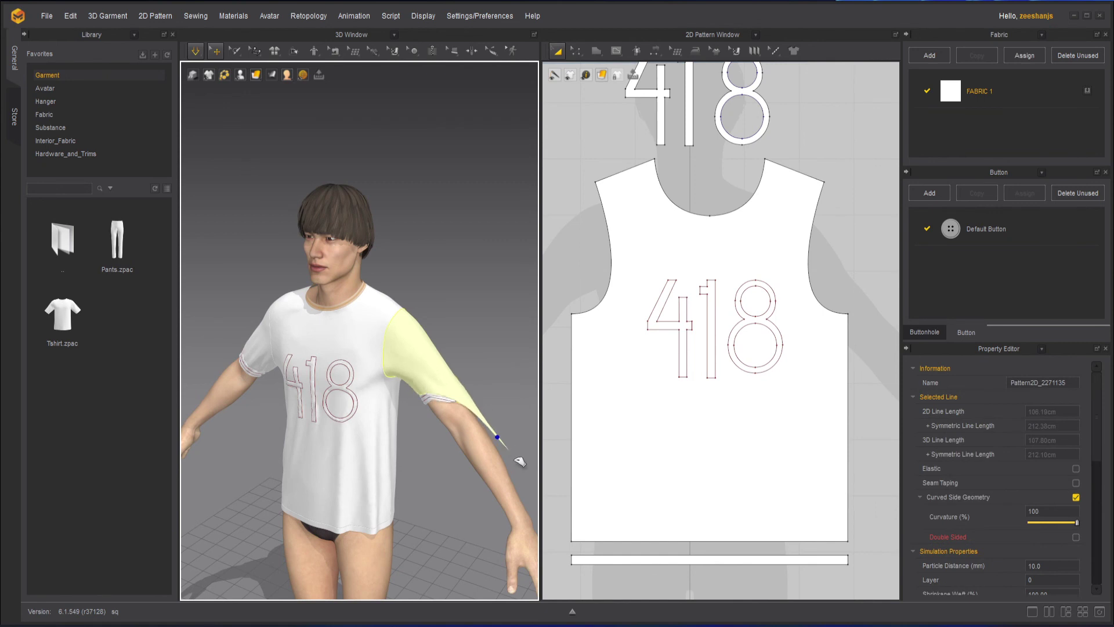